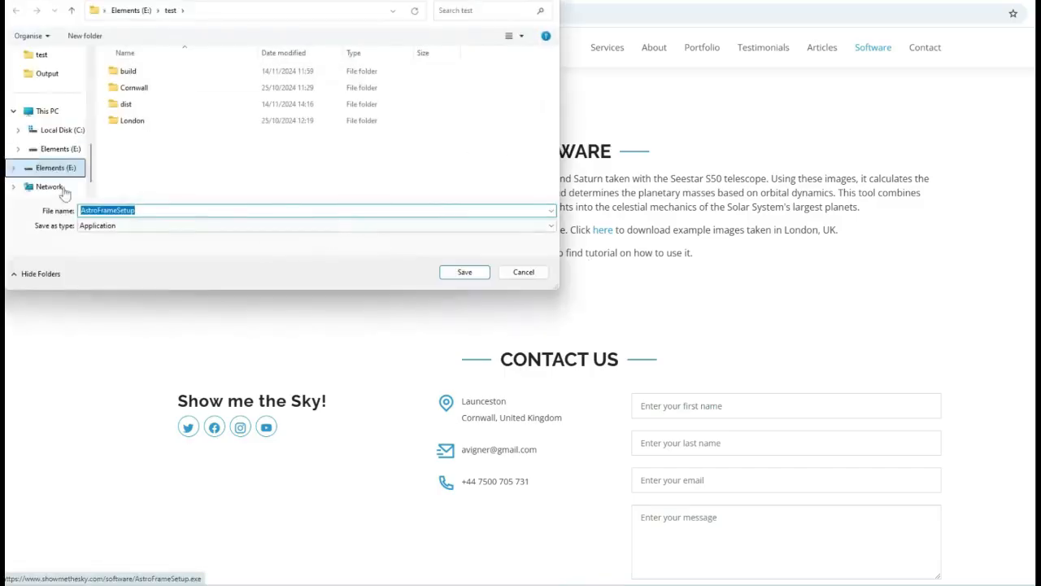
Save the AstroFrameSetup installer download to the Desktop
{"action": "scroll", "coordinate": [47, 150], "scroll_direction": "up", "scroll_amount": 3}
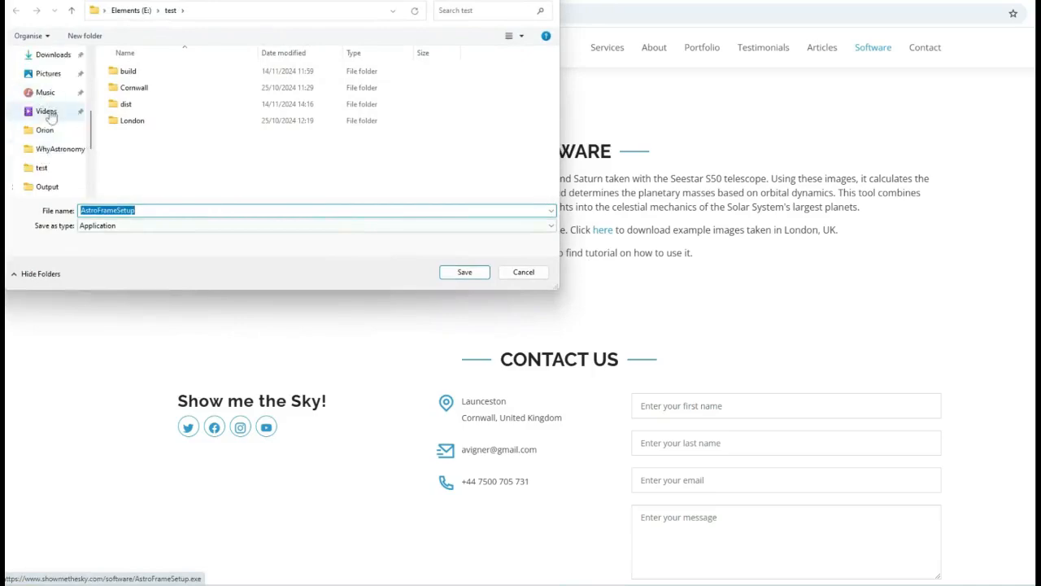
{"action": "scroll", "coordinate": [49, 122], "scroll_direction": "down", "scroll_amount": 4}
{"action": "scroll", "coordinate": [45, 150], "scroll_direction": "up", "scroll_amount": 6}
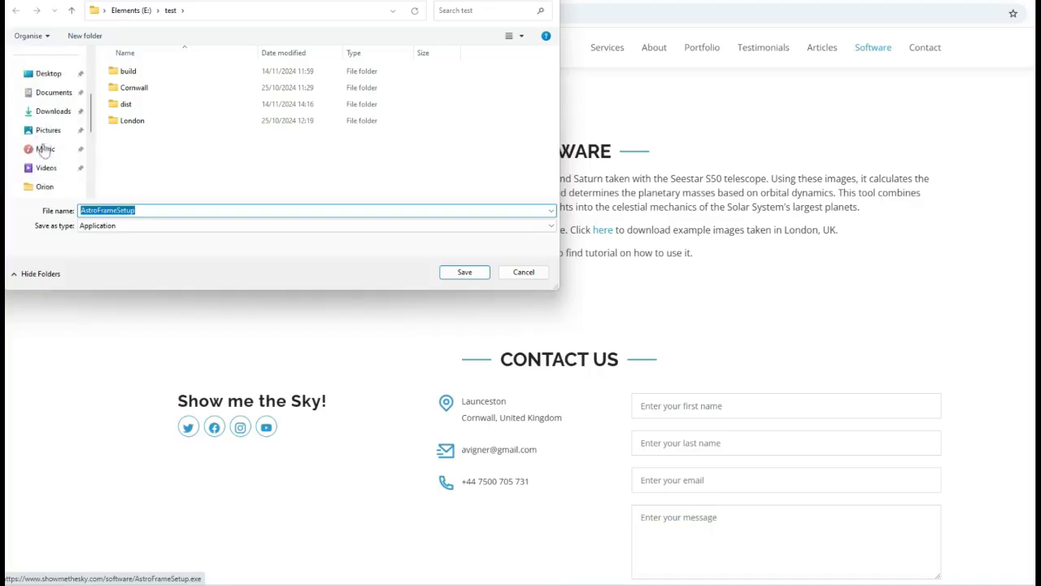
{"action": "scroll", "coordinate": [46, 145], "scroll_direction": "up", "scroll_amount": 3}
{"action": "scroll", "coordinate": [45, 138], "scroll_direction": "down", "scroll_amount": 2}
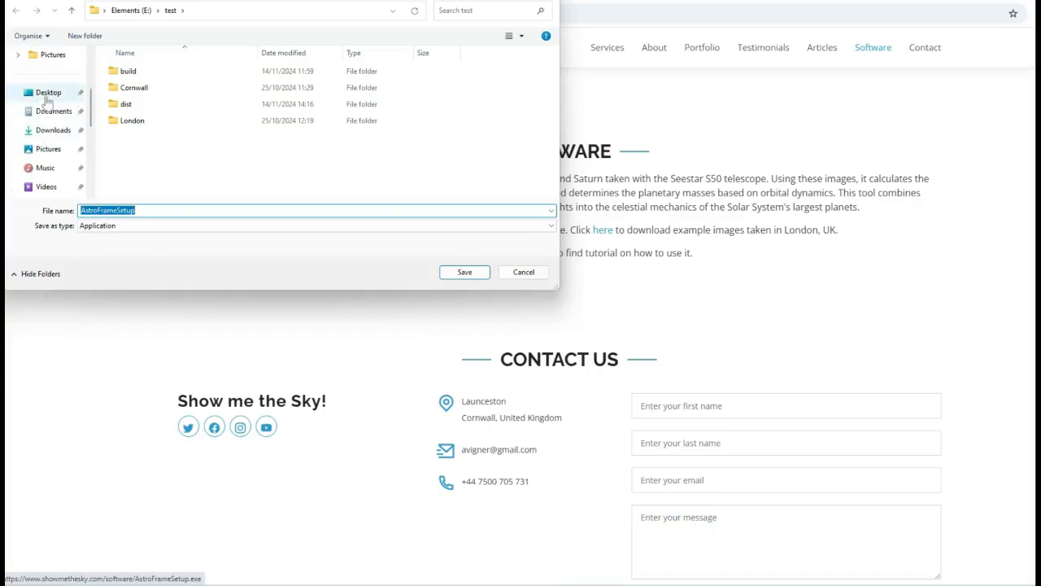
{"action": "left_click", "coordinate": [48, 93]}
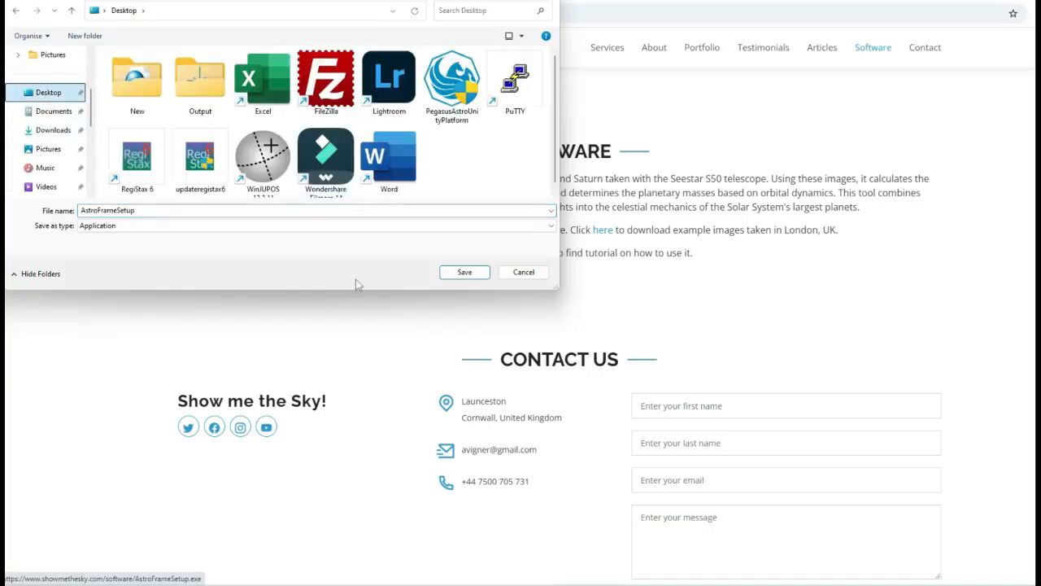
{"action": "left_click", "coordinate": [465, 272]}
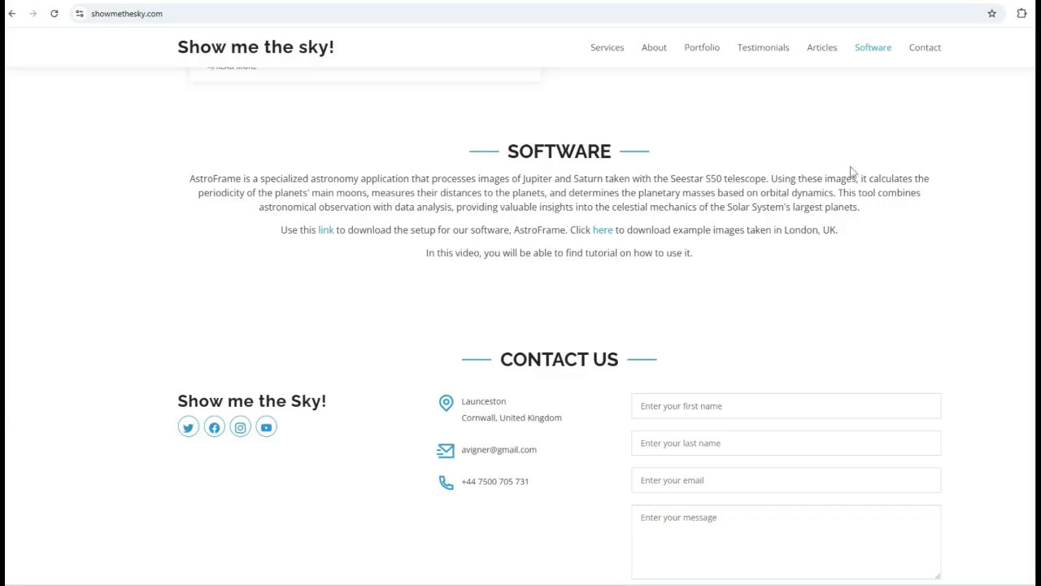
Download the London example images zip to the Desktop and extract it into a London folder there
{"action": "left_click", "coordinate": [607, 233]}
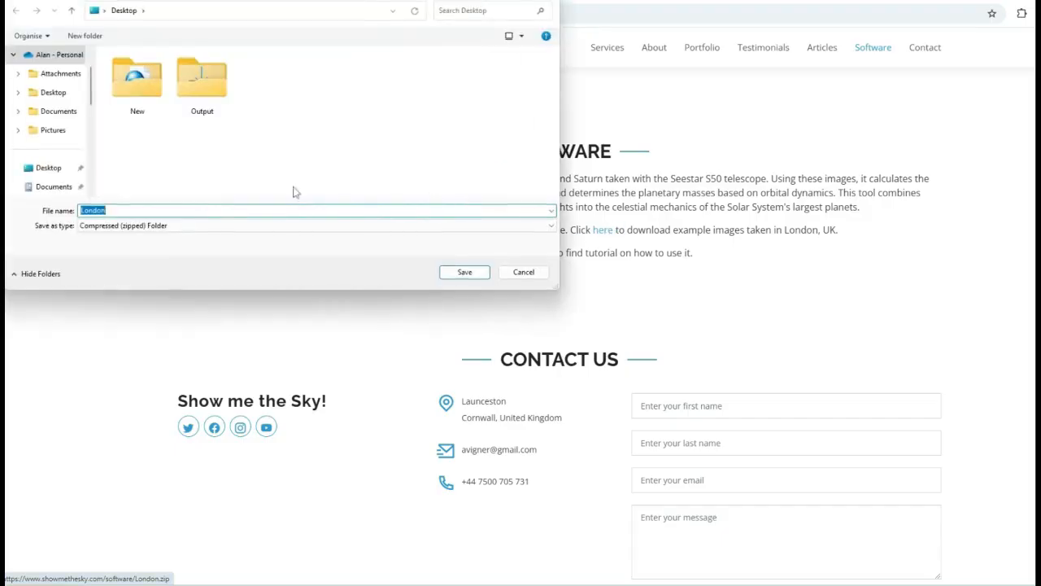
{"action": "left_click", "coordinate": [463, 273]}
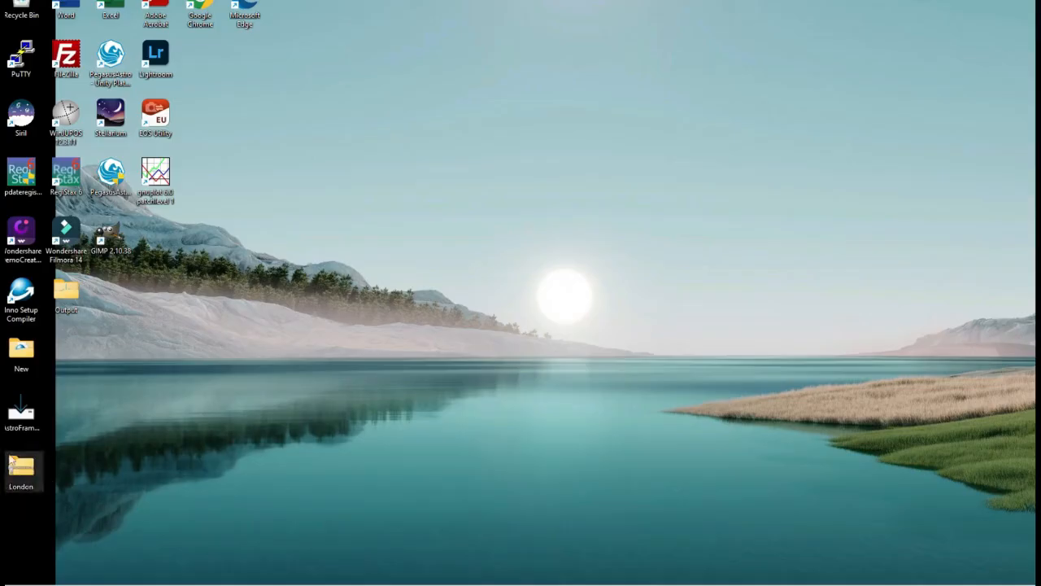
{"action": "right_click", "coordinate": [26, 481]}
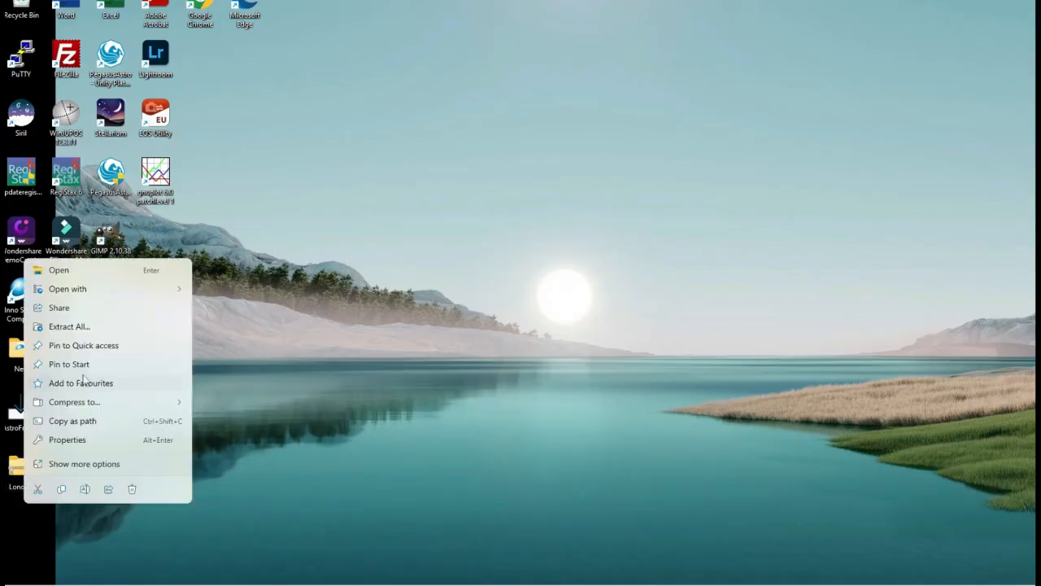
{"action": "left_click", "coordinate": [84, 326]}
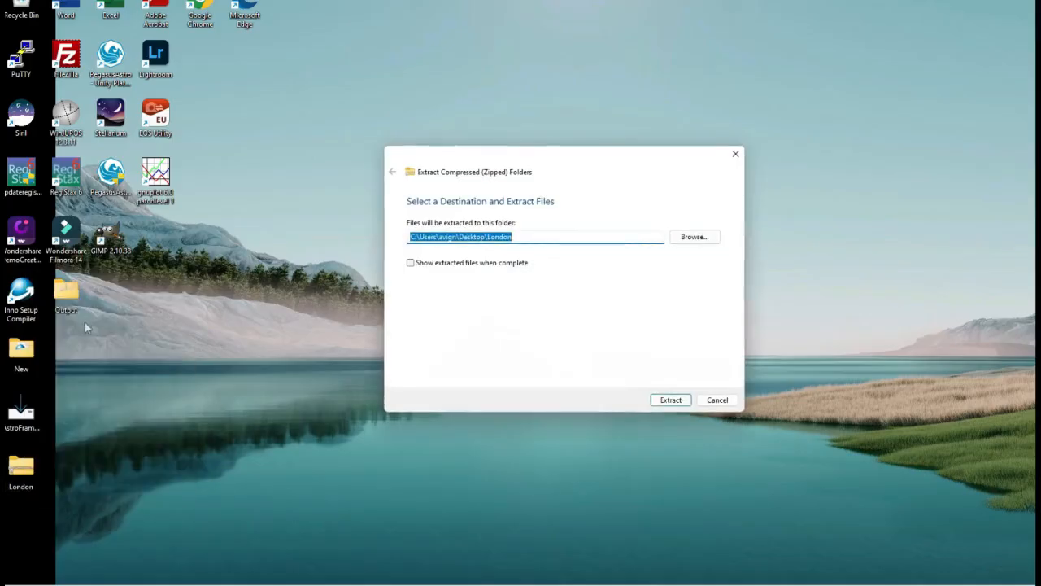
{"action": "left_click", "coordinate": [661, 400]}
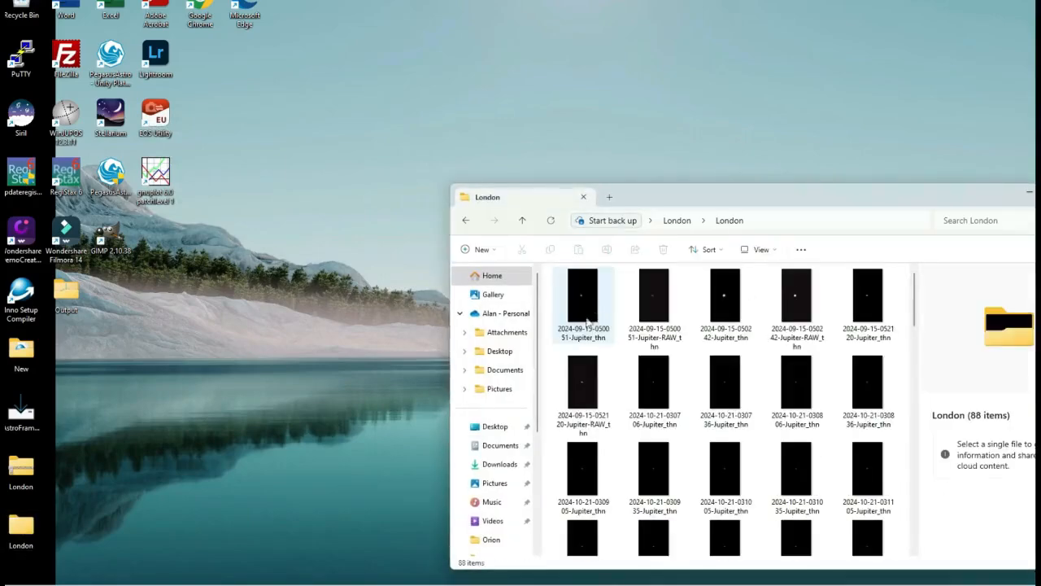
Preview two of the extracted Jupiter images, then close the London folder window
{"action": "double_click", "coordinate": [591, 304]}
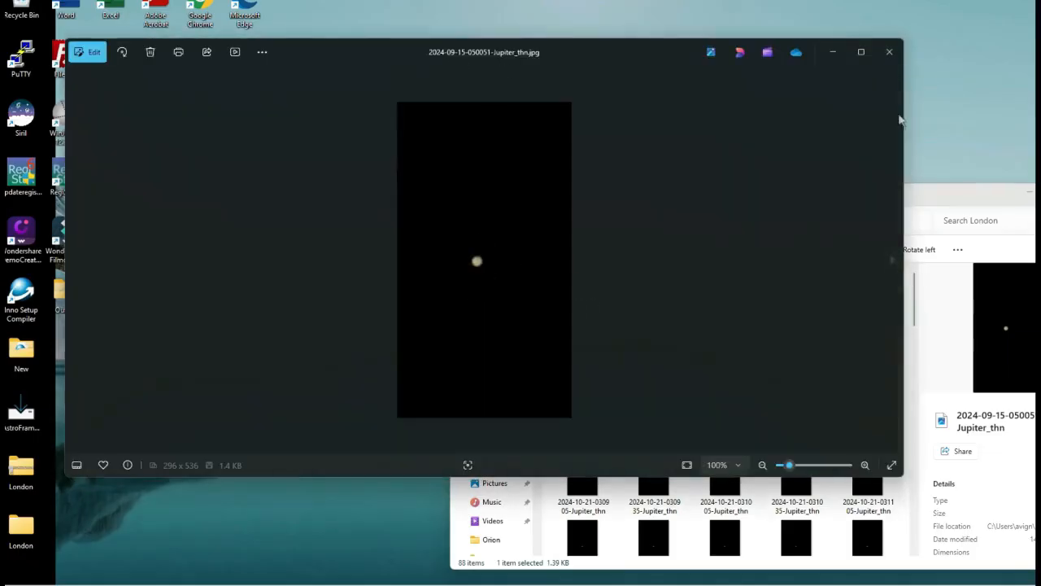
{"action": "left_click", "coordinate": [889, 51]}
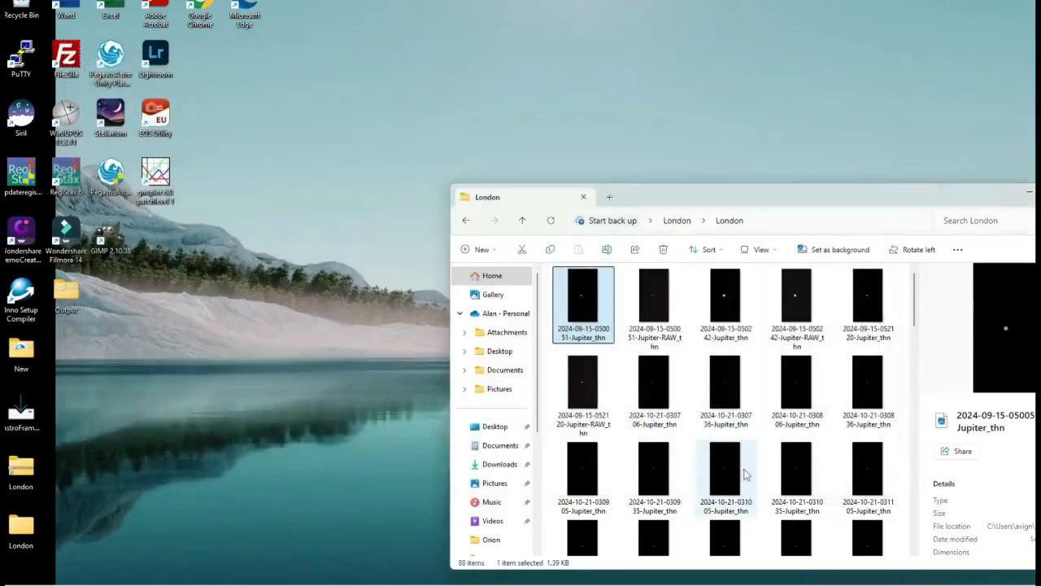
{"action": "double_click", "coordinate": [797, 319]}
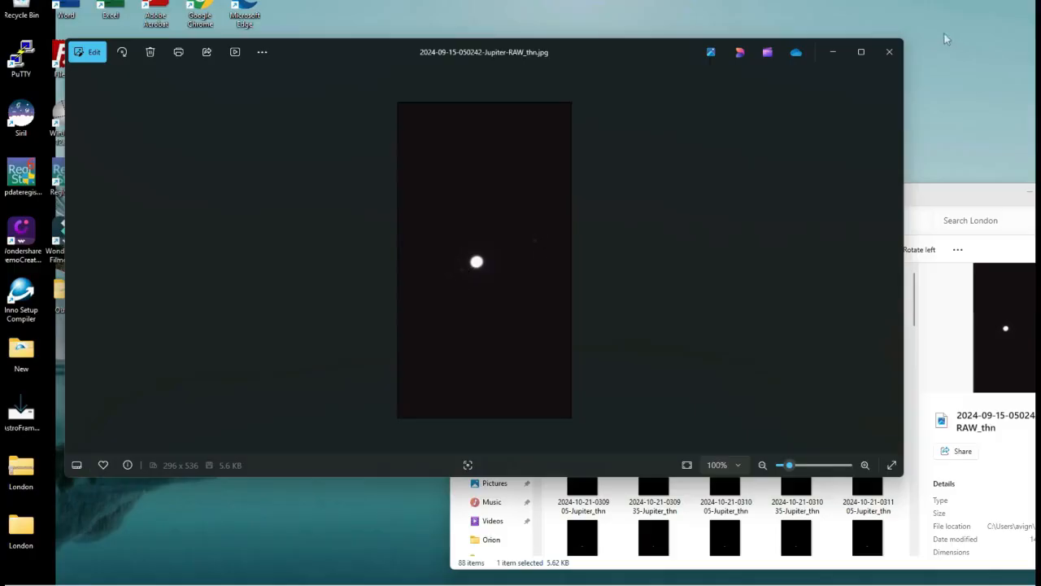
{"action": "left_click", "coordinate": [887, 53]}
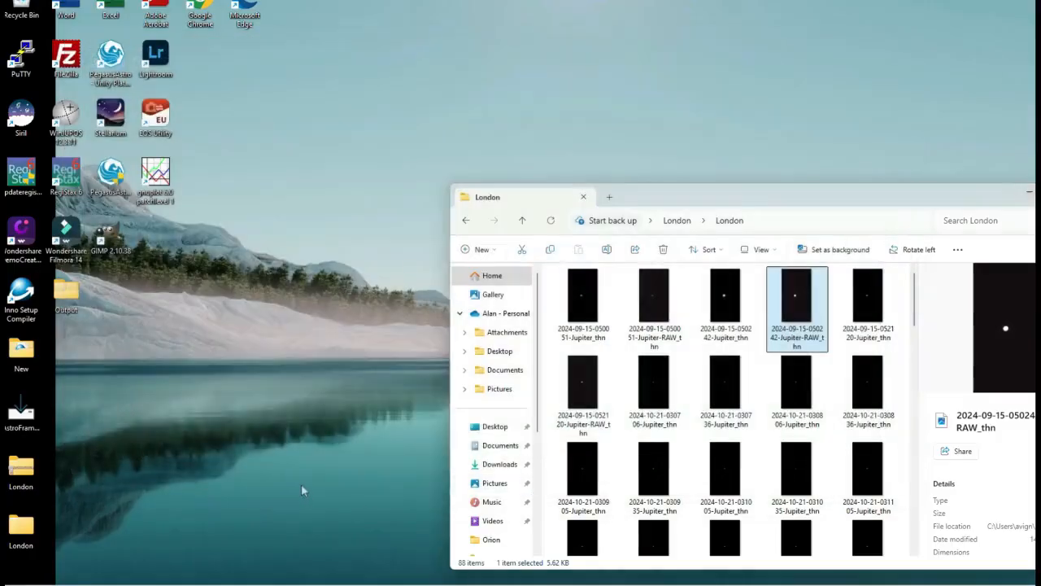
{"action": "left_click", "coordinate": [1030, 193]}
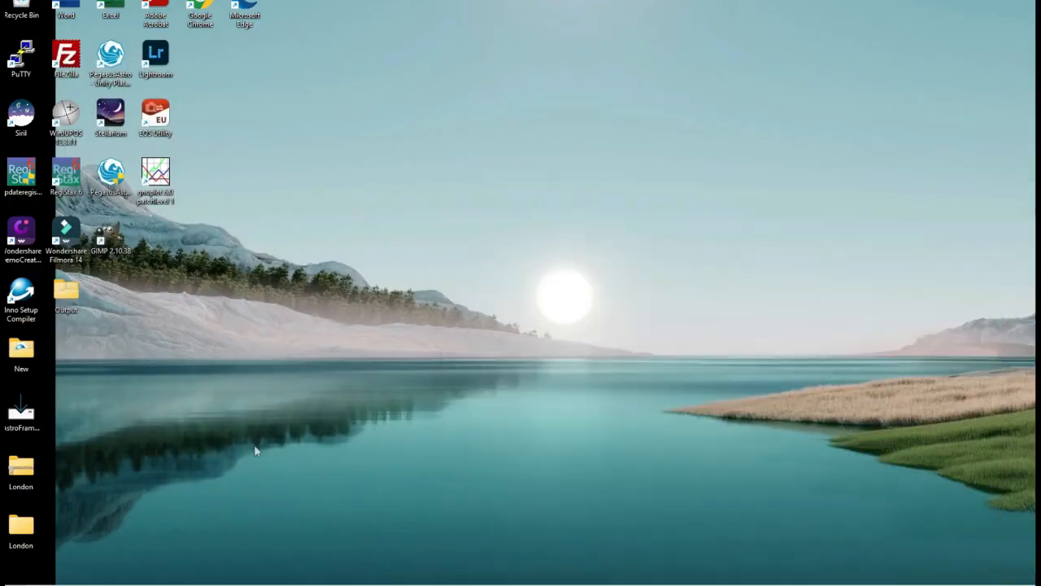
Run the AstroFrameSetup installer from the Desktop, allowing it past the SmartScreen warning
{"action": "double_click", "coordinate": [28, 415]}
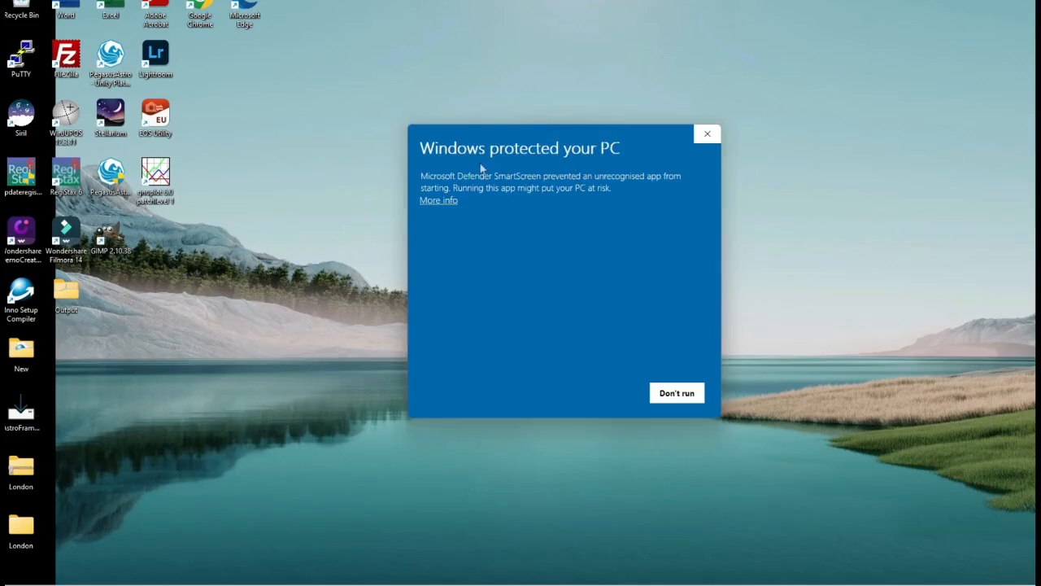
{"action": "left_click", "coordinate": [444, 201]}
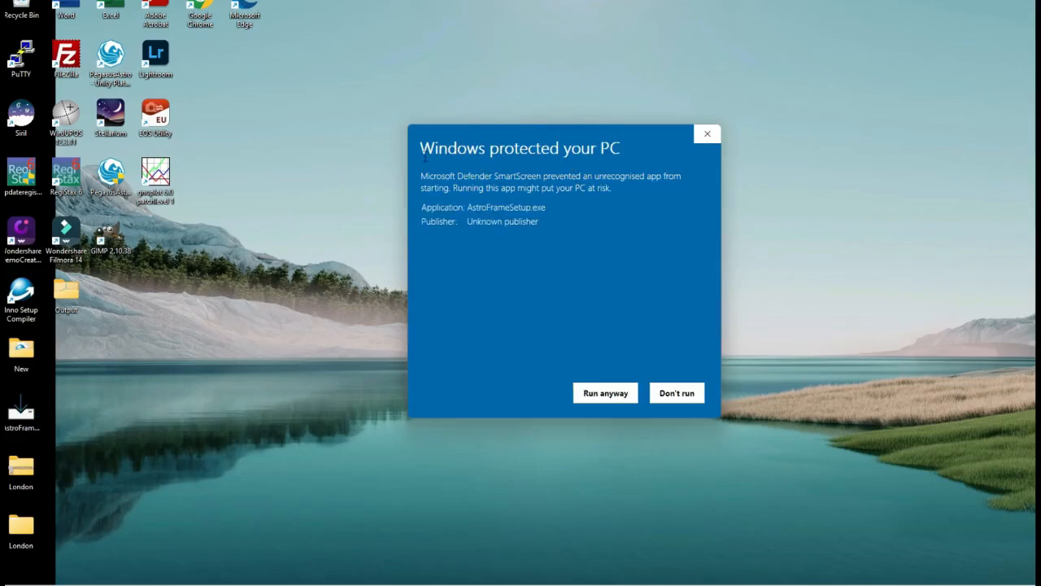
{"action": "left_click", "coordinate": [601, 395]}
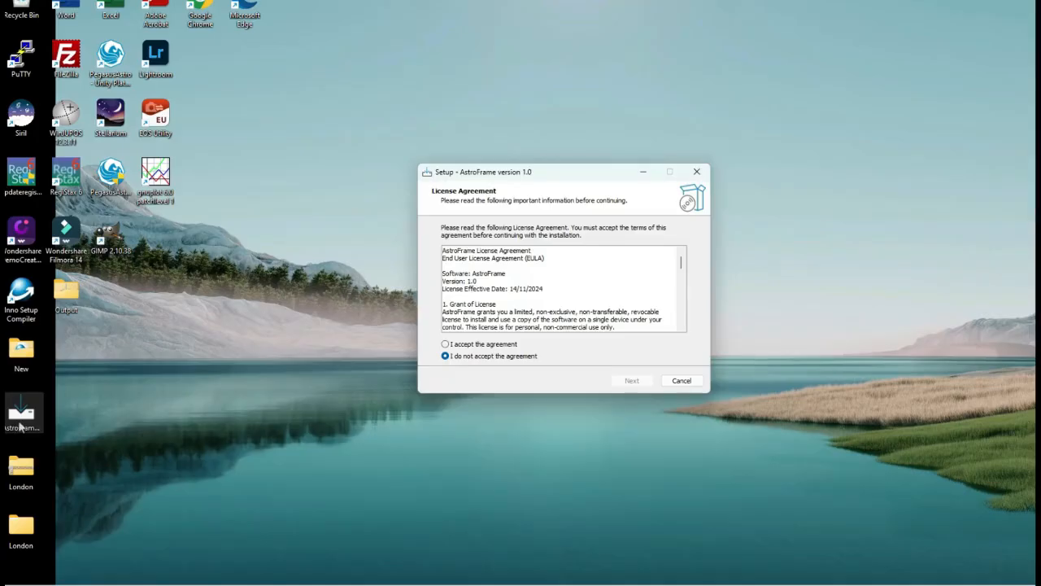
Complete the AstroFrame setup wizard, accepting the license, keeping default folders, and unchecking Launch AstroFrame
{"action": "left_click", "coordinate": [488, 347]}
{"action": "left_click", "coordinate": [642, 381]}
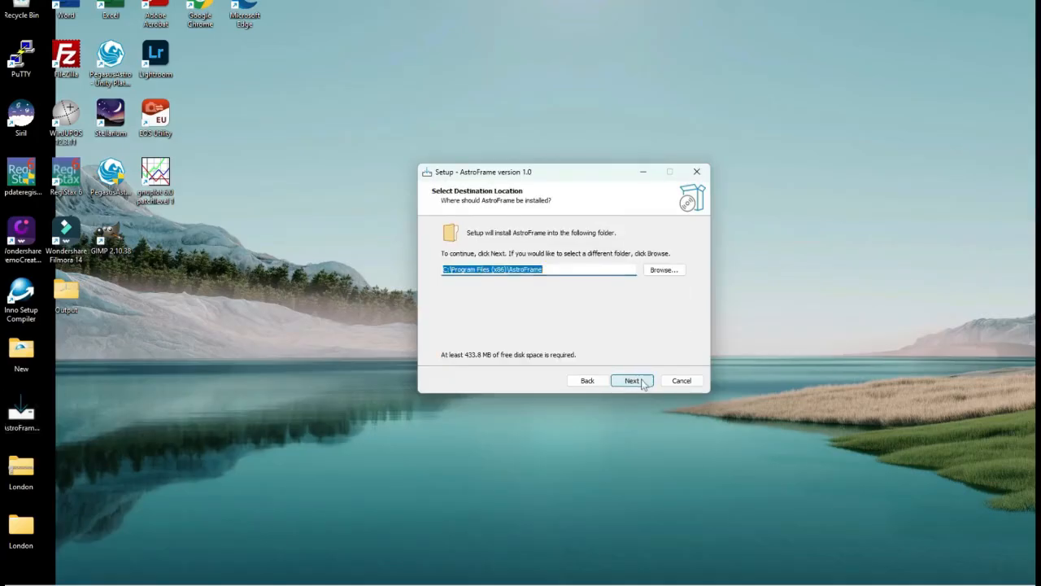
{"action": "left_click", "coordinate": [641, 382]}
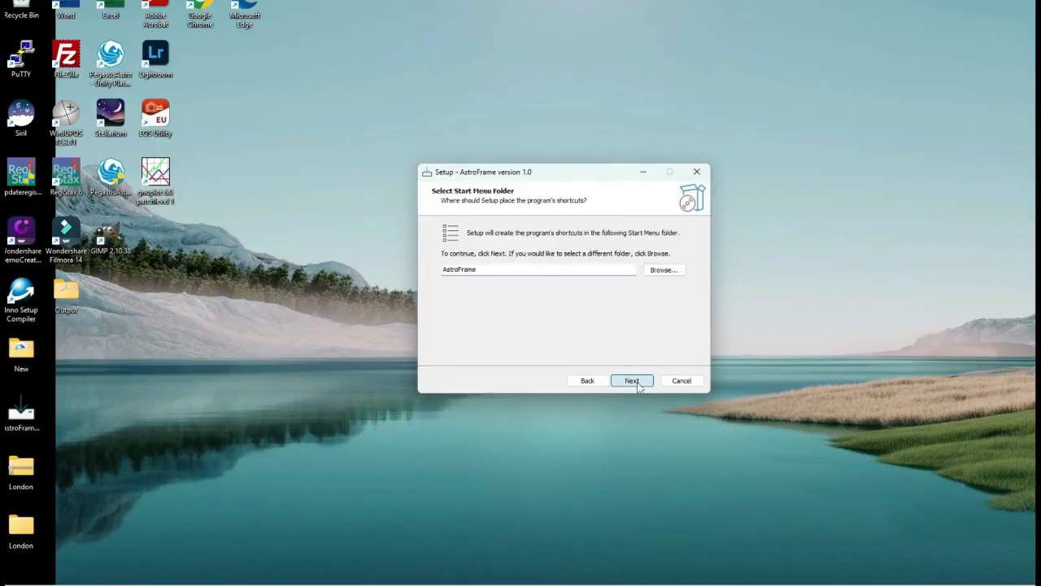
{"action": "left_click", "coordinate": [639, 384]}
{"action": "left_click", "coordinate": [640, 384]}
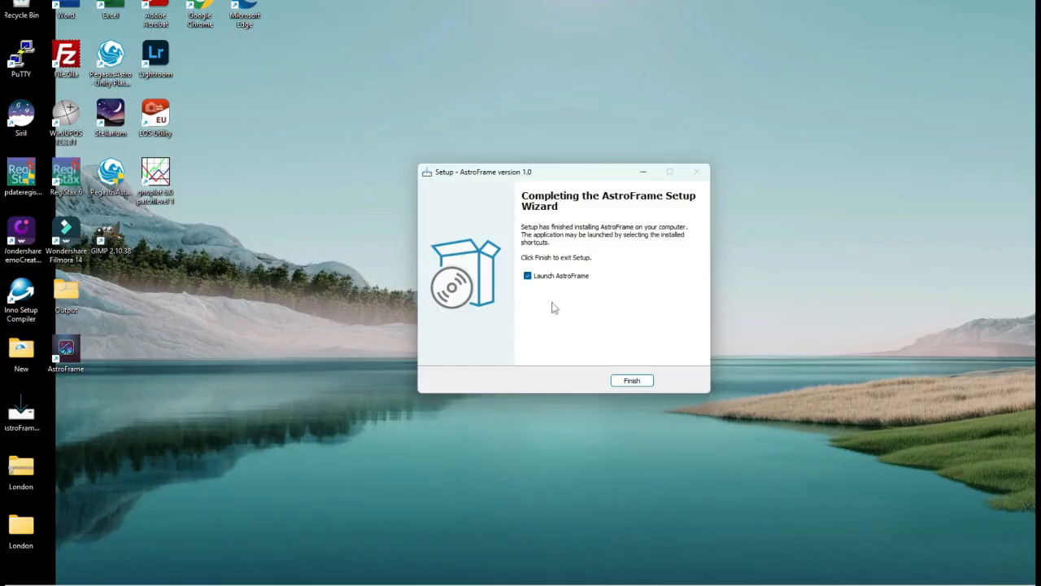
{"action": "left_click", "coordinate": [558, 277]}
{"action": "left_click", "coordinate": [641, 380]}
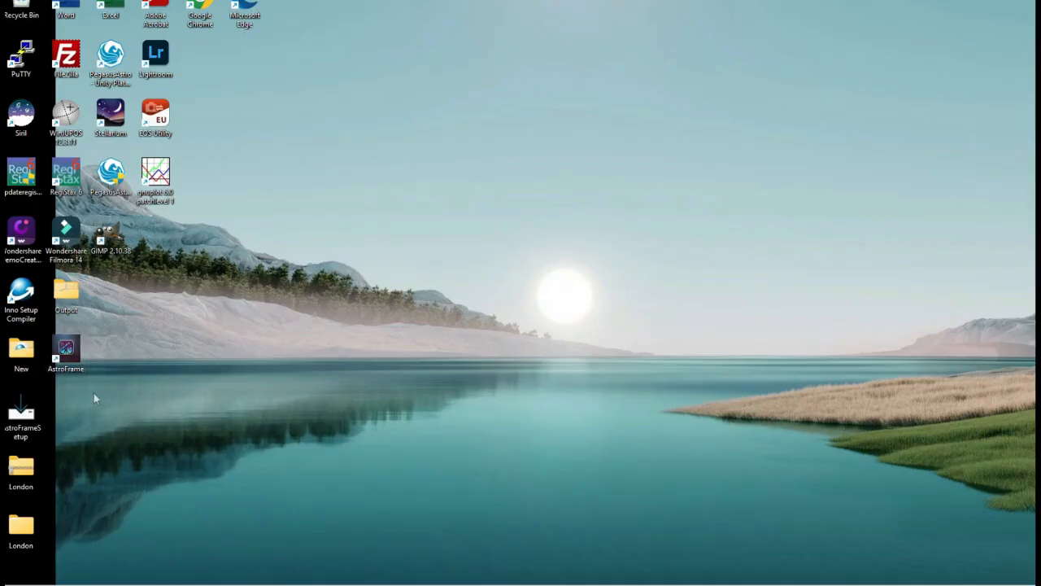
Launch AstroFrame from its desktop shortcut and dismiss the license status message
{"action": "left_click", "coordinate": [68, 350]}
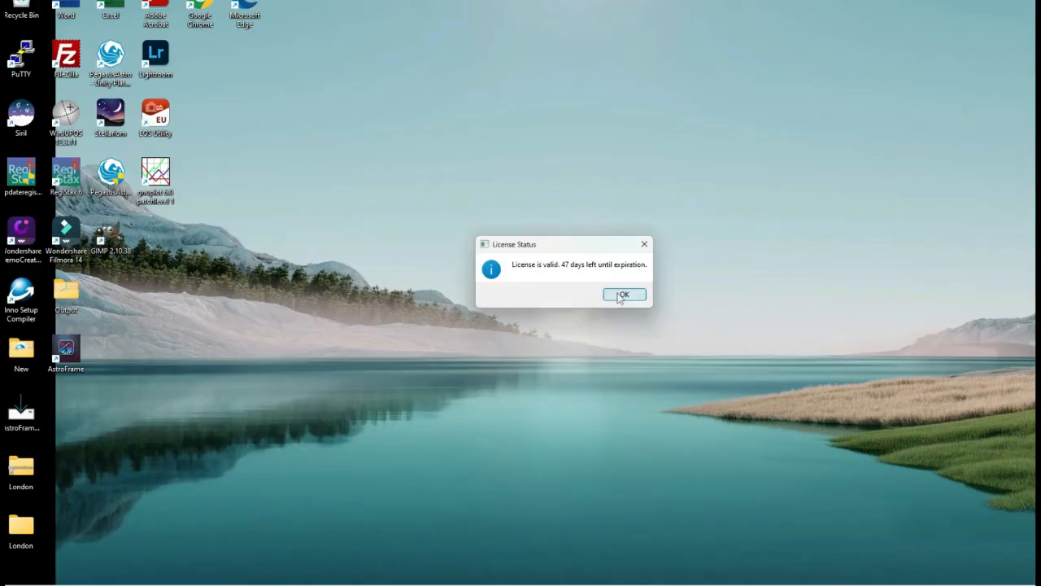
{"action": "left_click", "coordinate": [623, 294]}
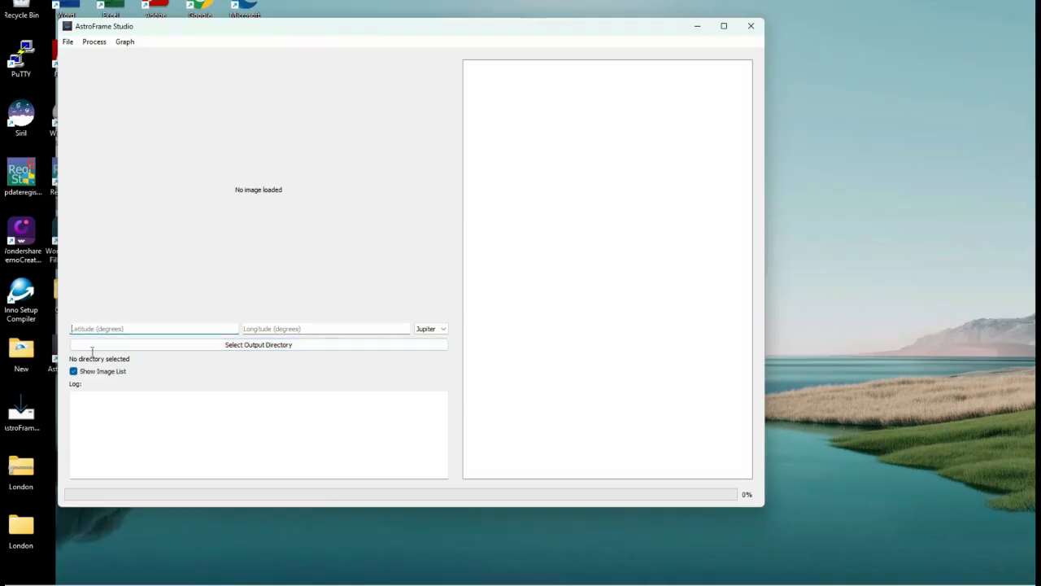
Create a new folder on the Desktop named Processed
{"action": "right_click", "coordinate": [101, 543]}
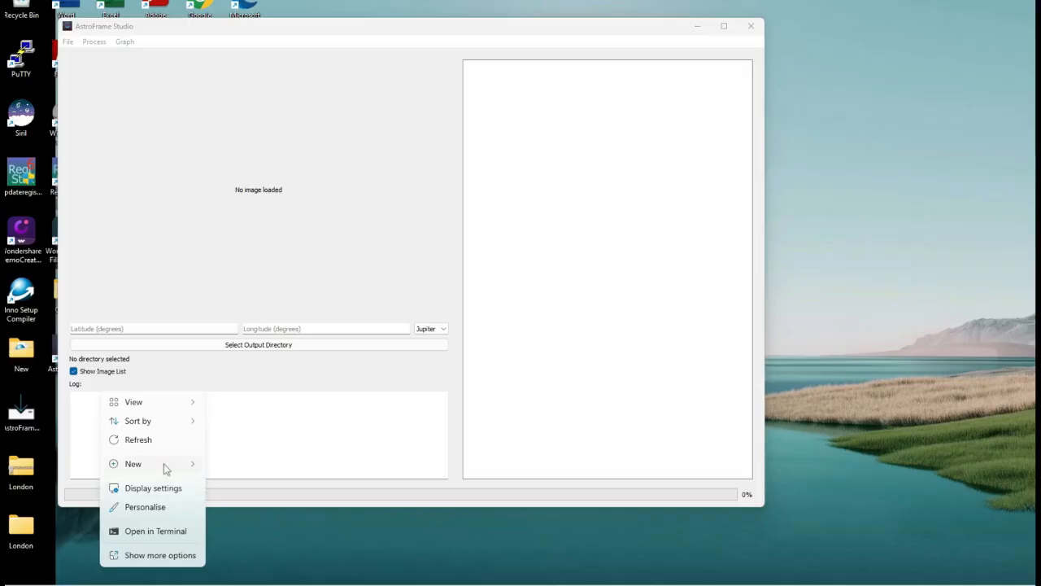
{"action": "mouse_move", "coordinate": [200, 465]}
{"action": "left_click", "coordinate": [273, 256]}
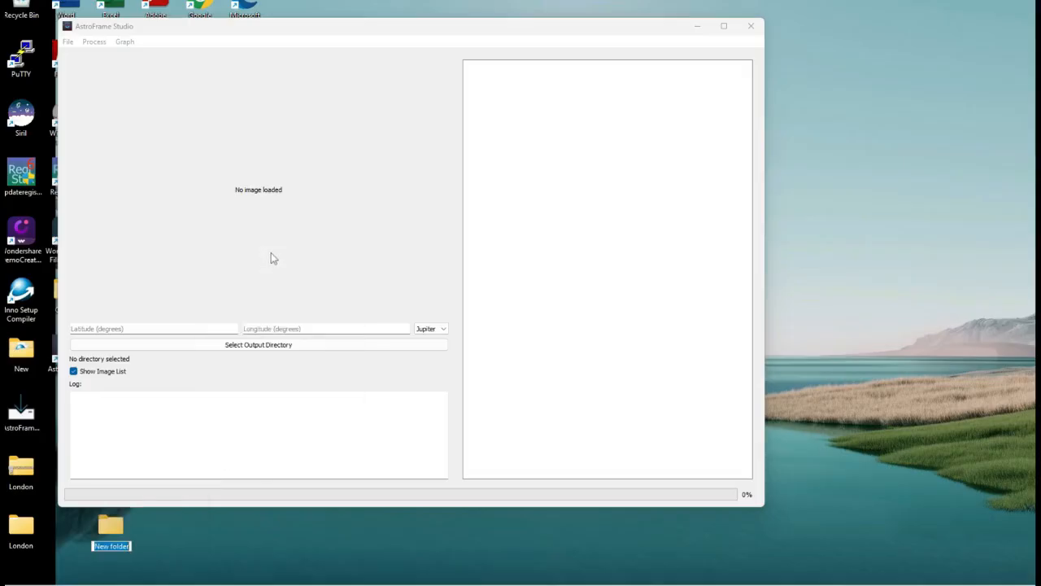
{"action": "type", "text": "Processed"}
{"action": "key", "text": "Return"}
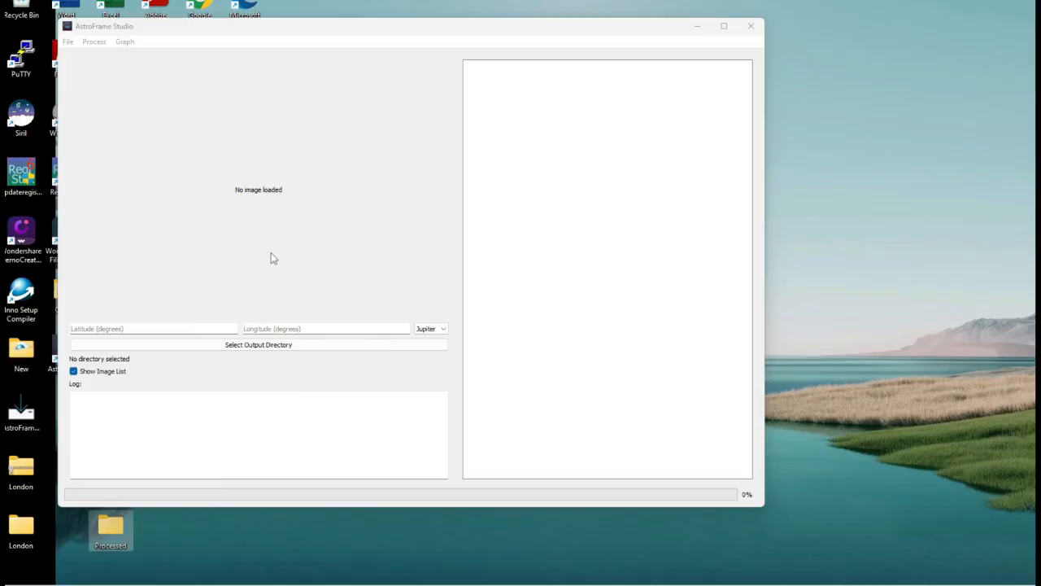
Set the output directory to the Processed folder on the Desktop
{"action": "left_click", "coordinate": [190, 345]}
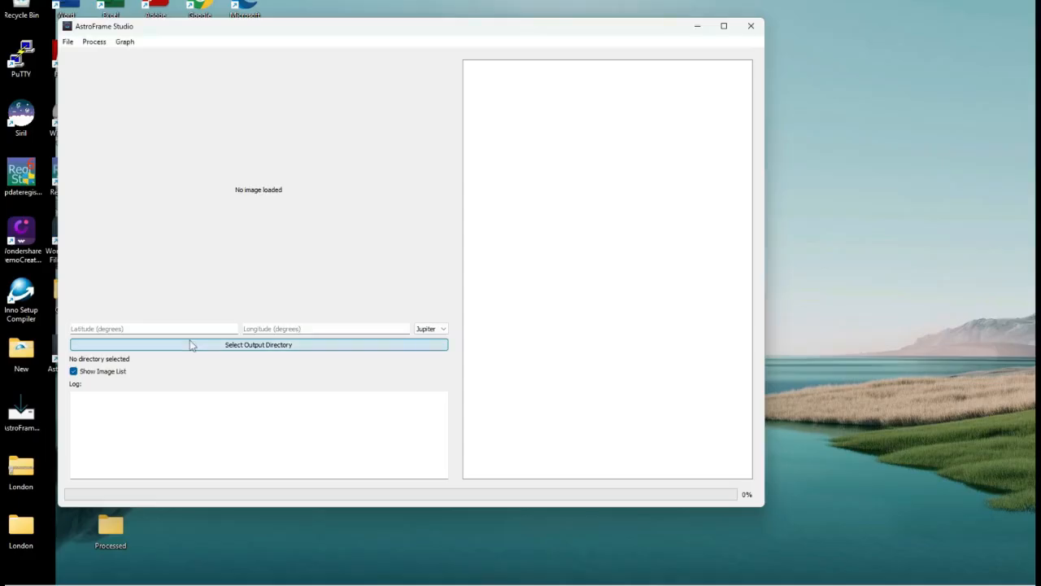
{"action": "left_click", "coordinate": [190, 345]}
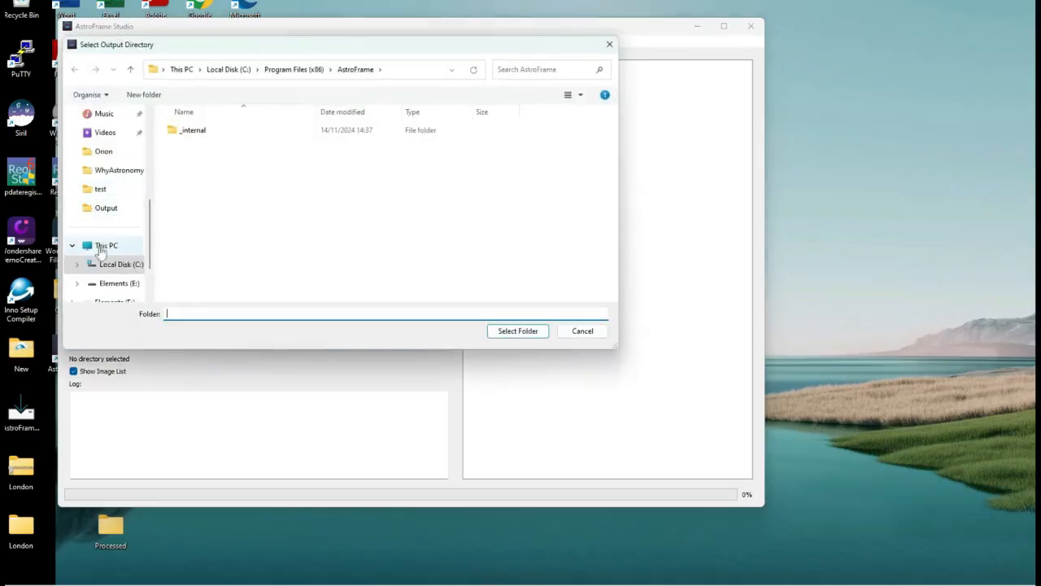
{"action": "left_click", "coordinate": [100, 249]}
{"action": "scroll", "coordinate": [94, 170], "scroll_direction": "up", "scroll_amount": 3}
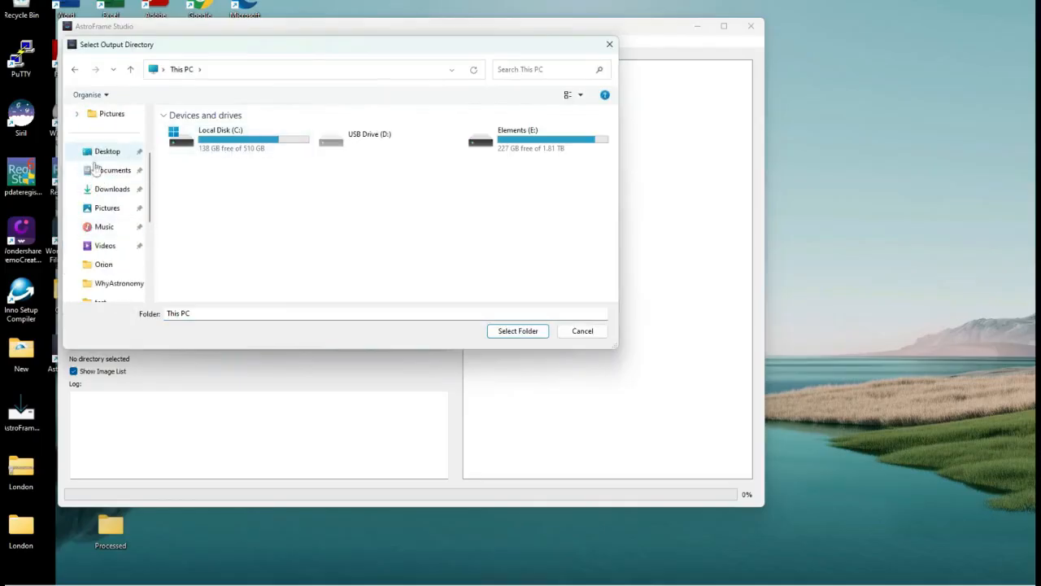
{"action": "left_click", "coordinate": [98, 153]}
{"action": "double_click", "coordinate": [385, 146]}
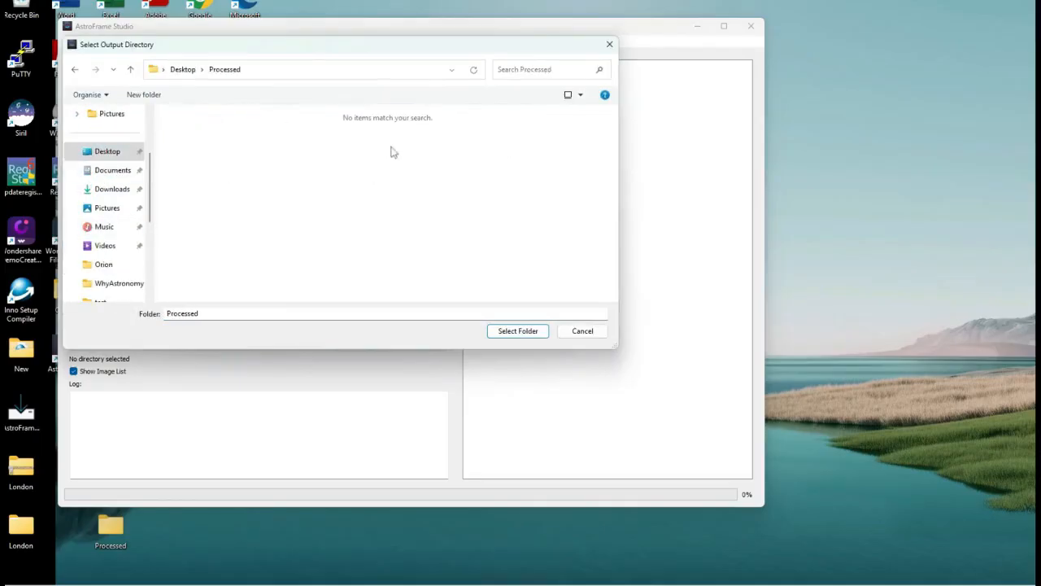
{"action": "left_click", "coordinate": [540, 336]}
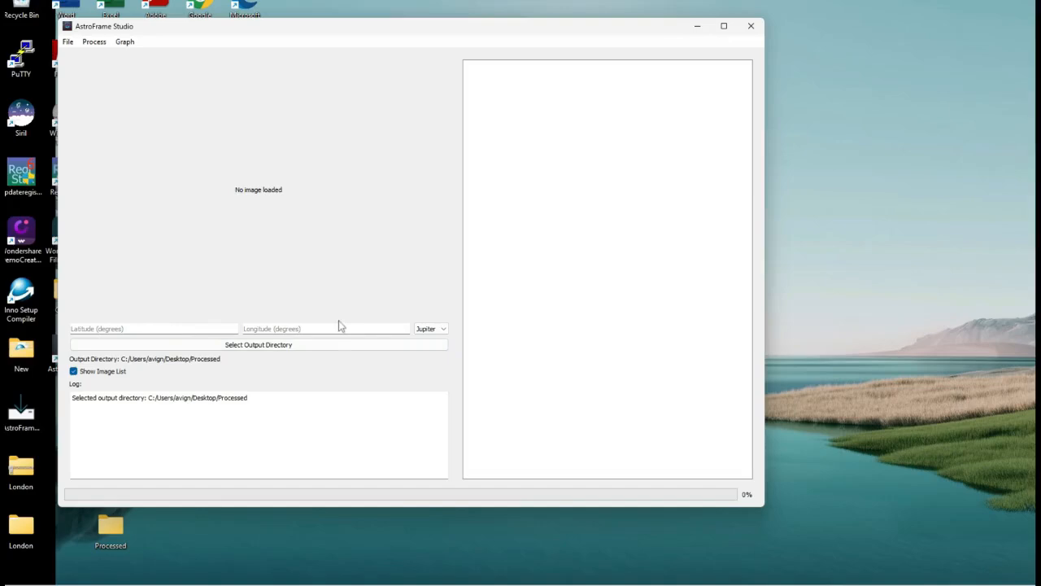
Enter latitude 51 and longitude -0.7 degrees
{"action": "left_click", "coordinate": [169, 328]}
{"action": "type", "text": "51"}
{"action": "key", "text": "Tab"}
{"action": "type", "text": "-0"}
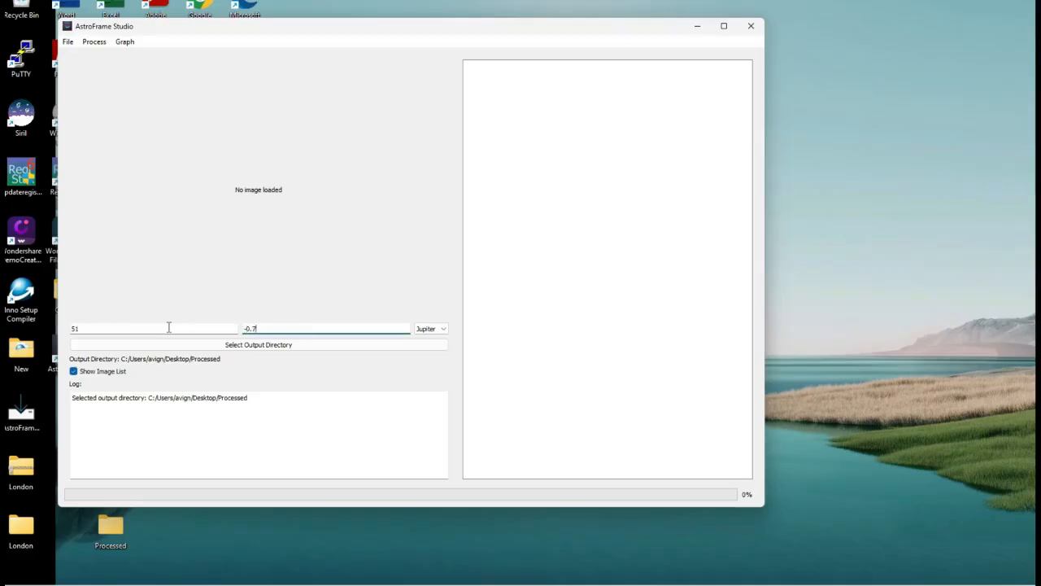
Save the coordinates under the location name London as Coord.txt in the Processed folder
{"action": "left_click", "coordinate": [69, 42]}
{"action": "left_click", "coordinate": [80, 93]}
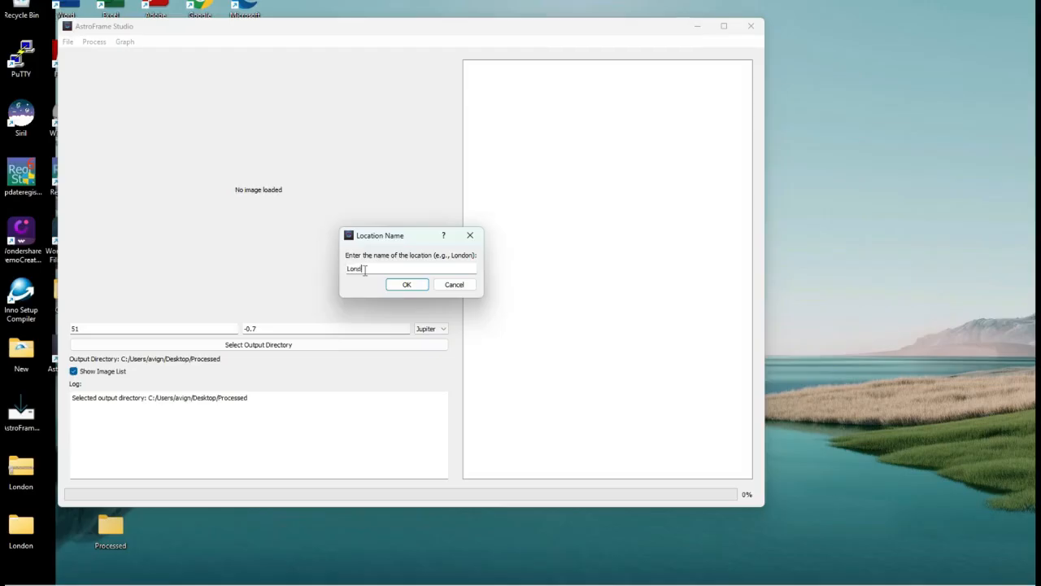
{"action": "type", "text": "London"}
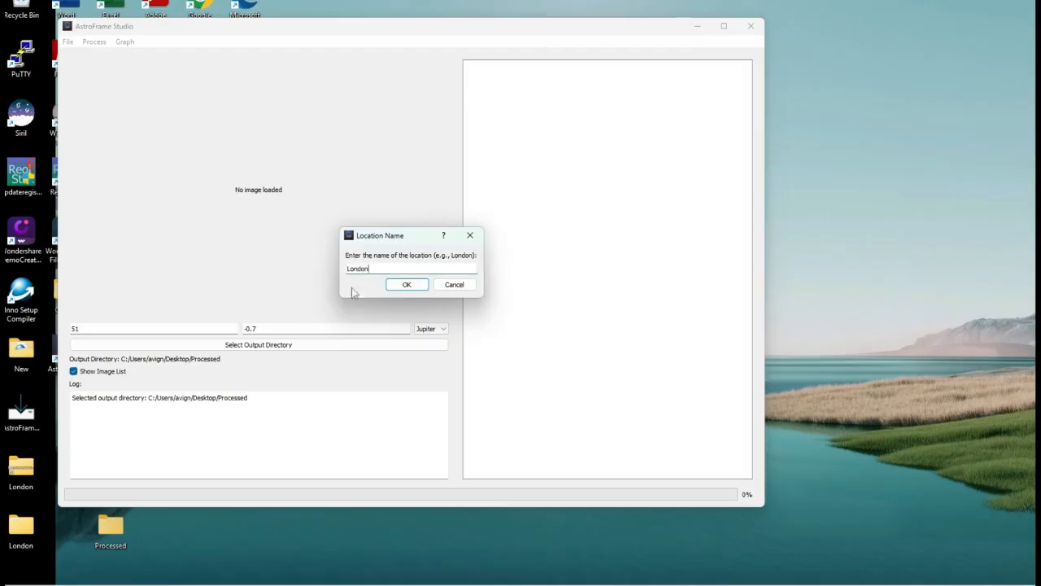
{"action": "left_click", "coordinate": [404, 285]}
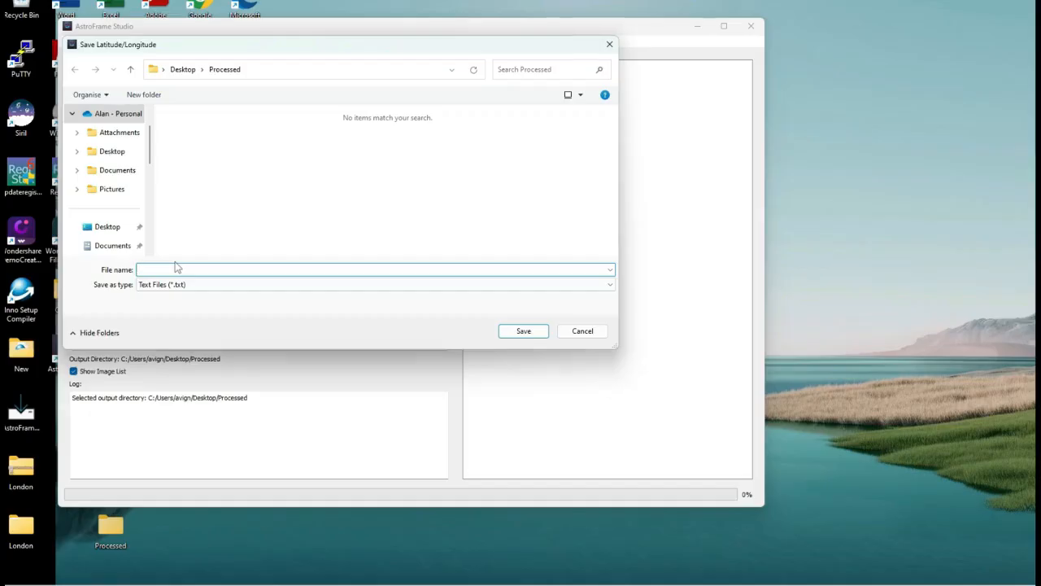
{"action": "type", "text": "Coord.txt"}
{"action": "key", "text": "Return"}
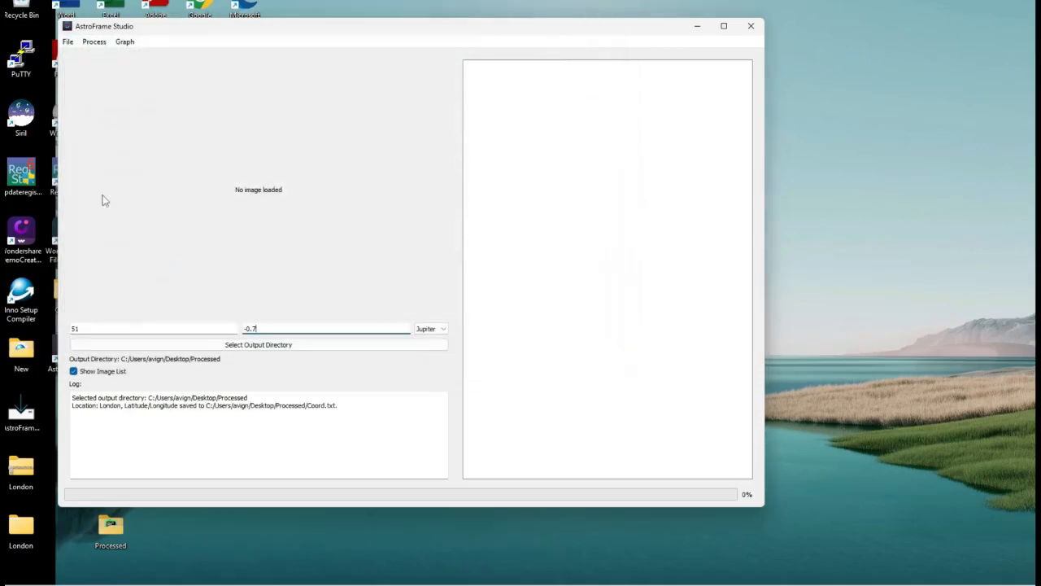
Load the London coordinates back from the Coord file in the Processed folder
{"action": "left_click", "coordinate": [67, 41]}
{"action": "left_click", "coordinate": [81, 79]}
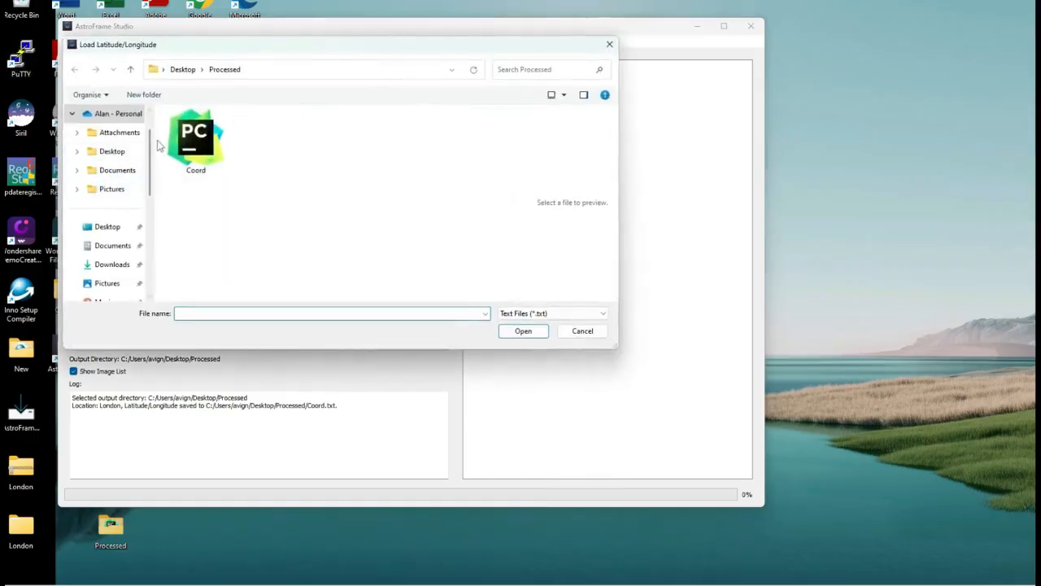
{"action": "left_click", "coordinate": [205, 159]}
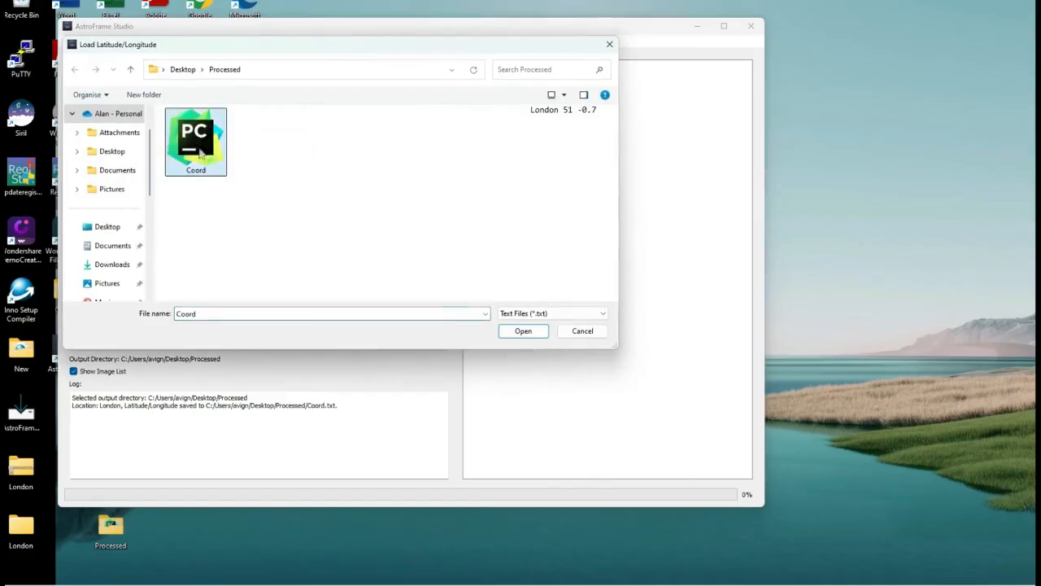
{"action": "left_click", "coordinate": [523, 330]}
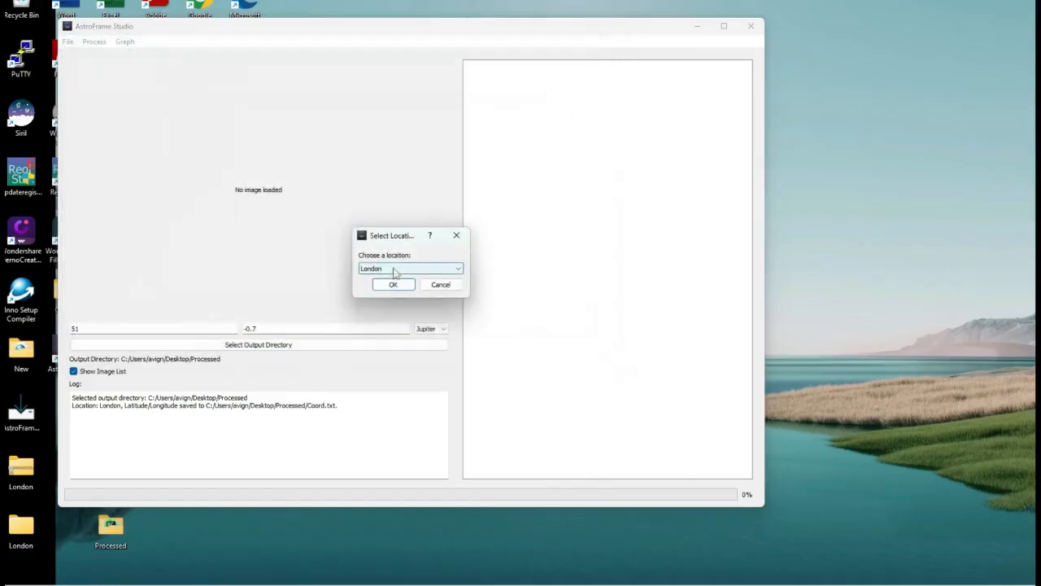
{"action": "left_click", "coordinate": [389, 270]}
{"action": "left_click", "coordinate": [388, 271]}
{"action": "left_click", "coordinate": [394, 284]}
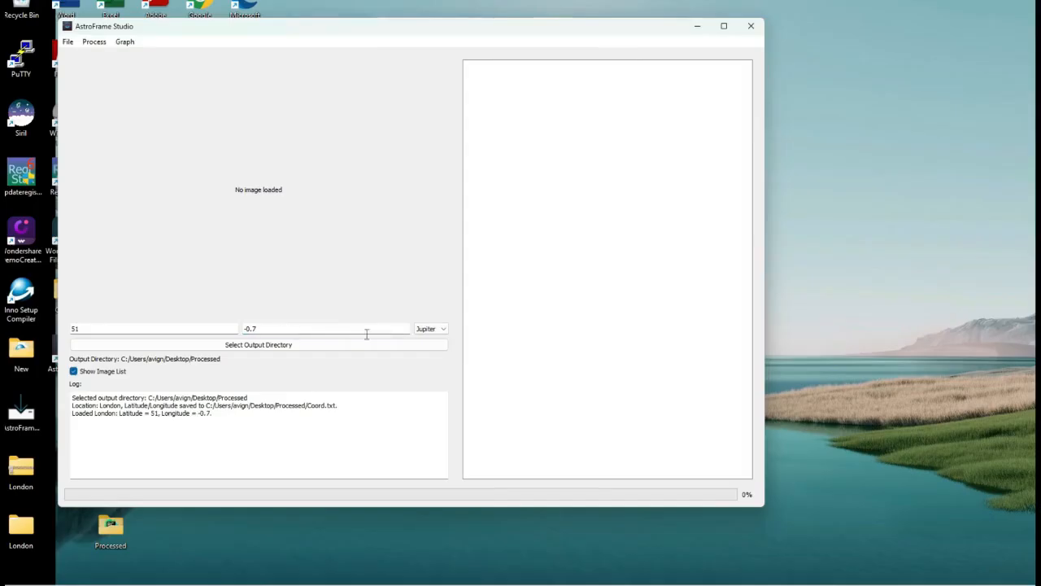
Keep Jupiter as the target object and load all images from the London folder inside Desktop\London
{"action": "left_click", "coordinate": [427, 329]}
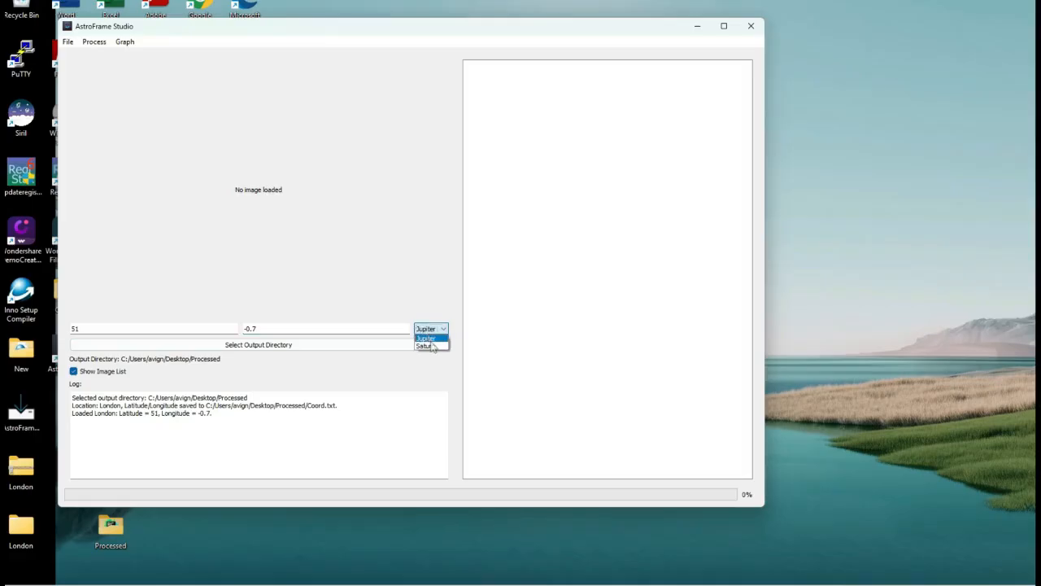
{"action": "left_click", "coordinate": [432, 340]}
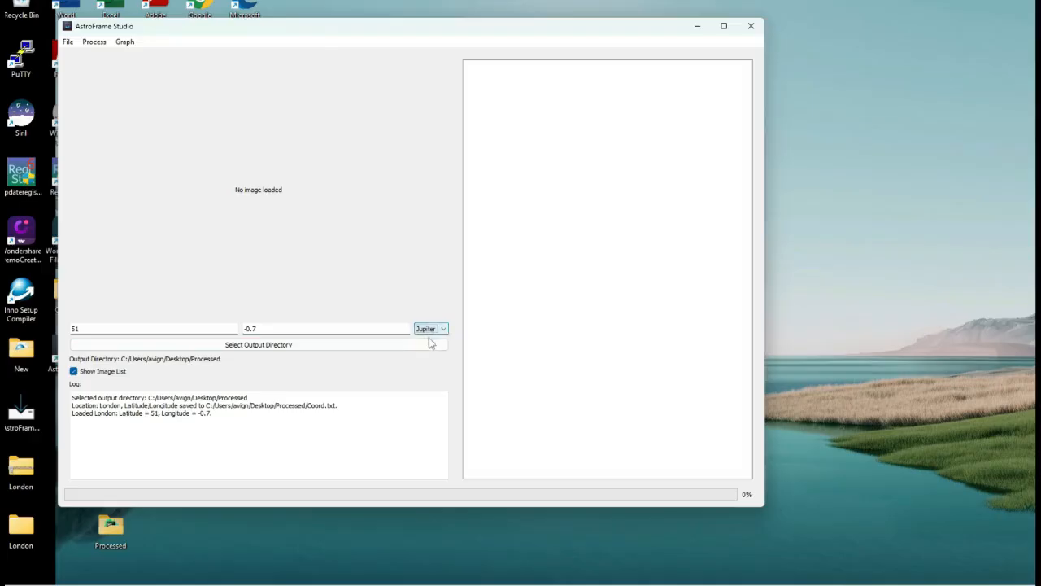
{"action": "left_click", "coordinate": [68, 41]}
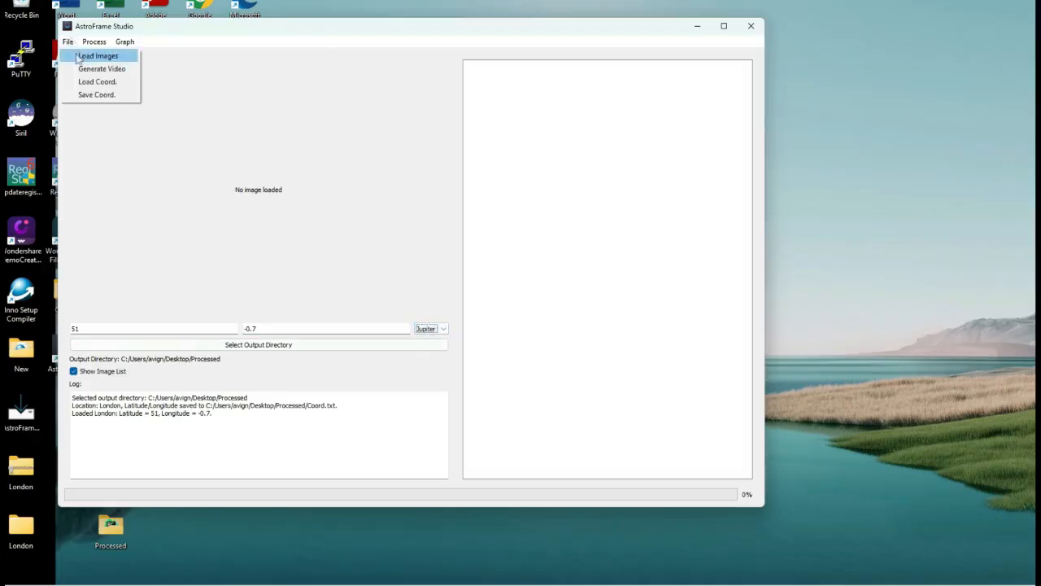
{"action": "left_click", "coordinate": [79, 56]}
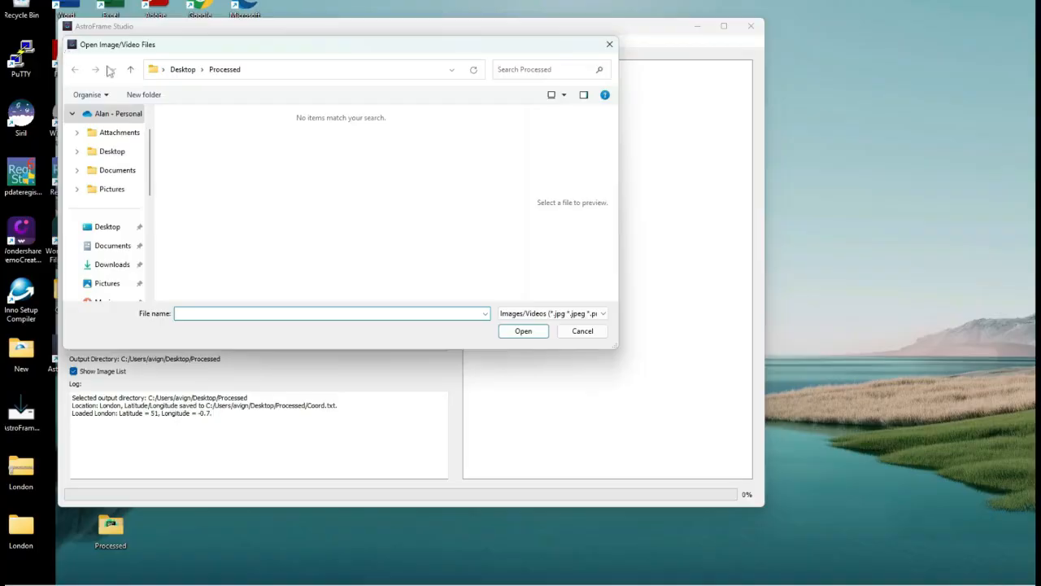
{"action": "left_click", "coordinate": [183, 70]}
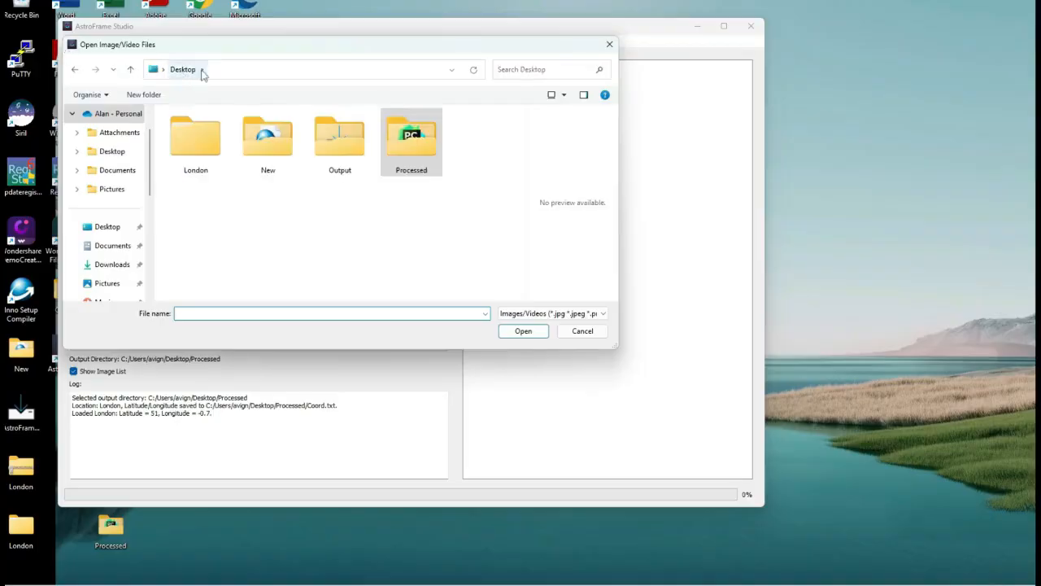
{"action": "double_click", "coordinate": [217, 146]}
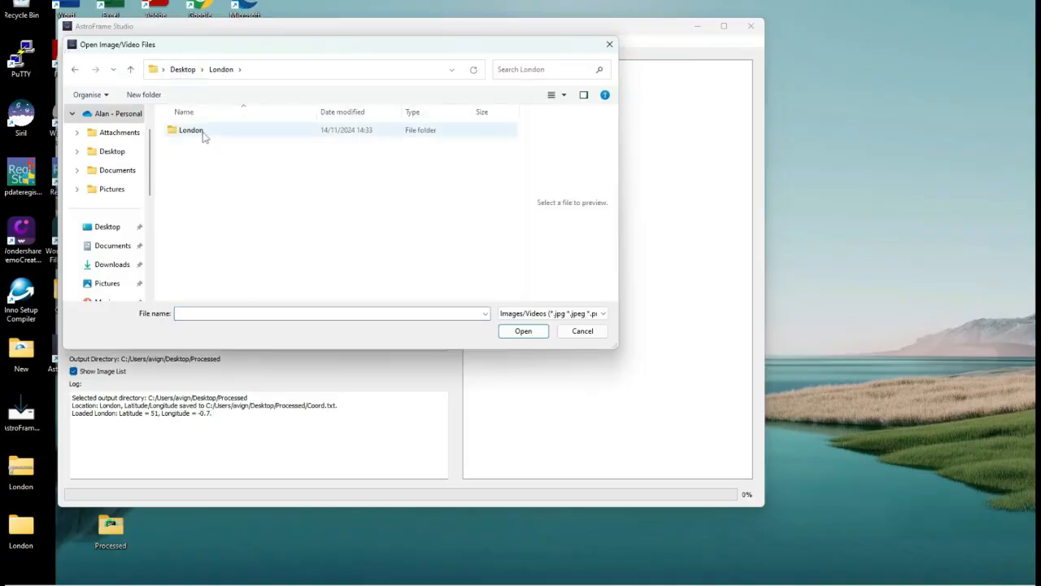
{"action": "double_click", "coordinate": [202, 132]}
{"action": "left_click", "coordinate": [202, 133]}
{"action": "scroll", "coordinate": [520, 163], "scroll_direction": "down", "scroll_amount": 10}
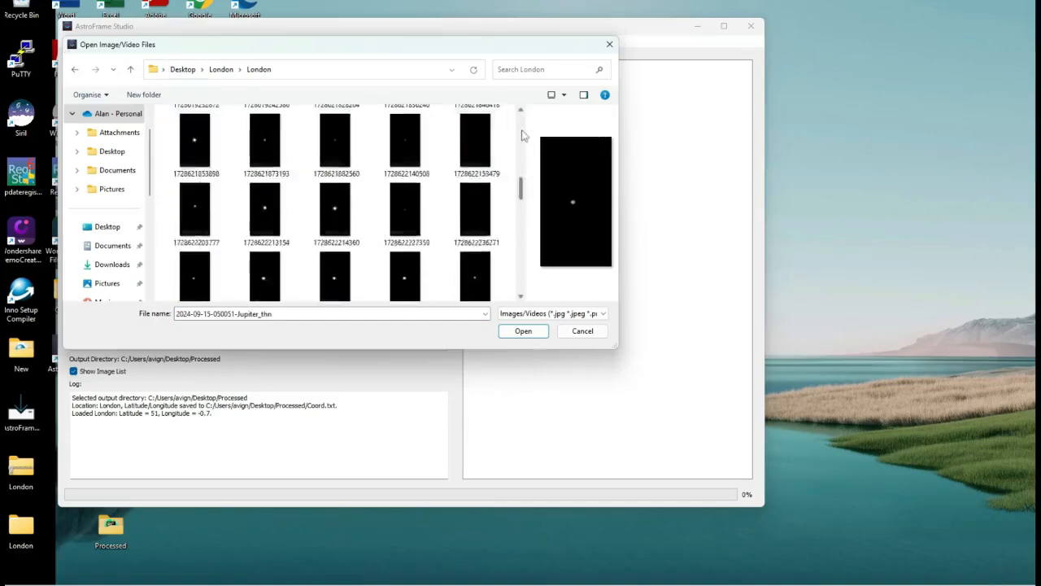
{"action": "left_click", "coordinate": [336, 268], "text": "shift"}
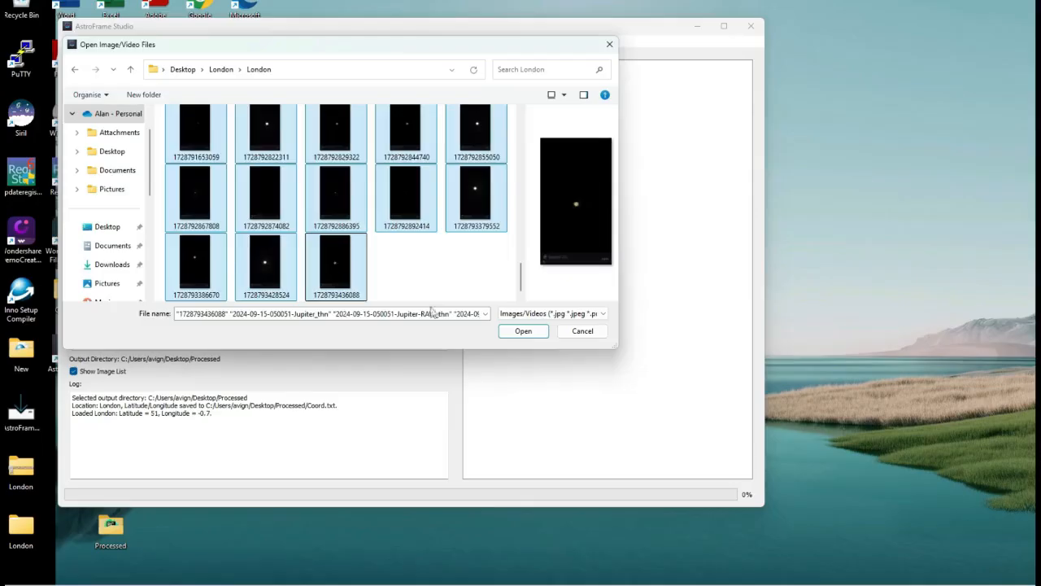
{"action": "left_click", "coordinate": [505, 332]}
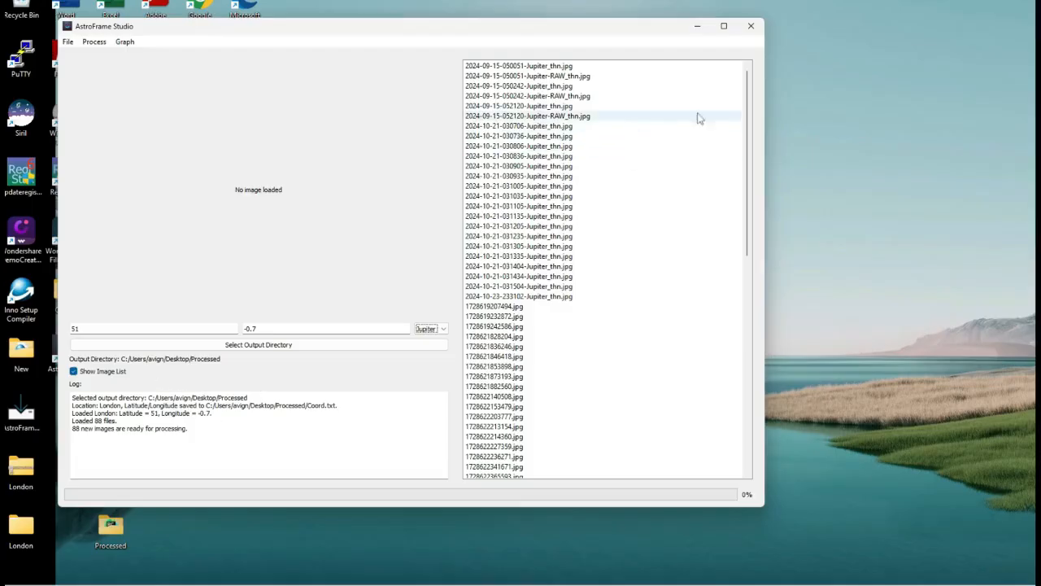
Preview a few of the loaded images, then process the whole image set
{"action": "left_click", "coordinate": [569, 115]}
{"action": "left_click", "coordinate": [570, 197]}
{"action": "left_click", "coordinate": [528, 346]}
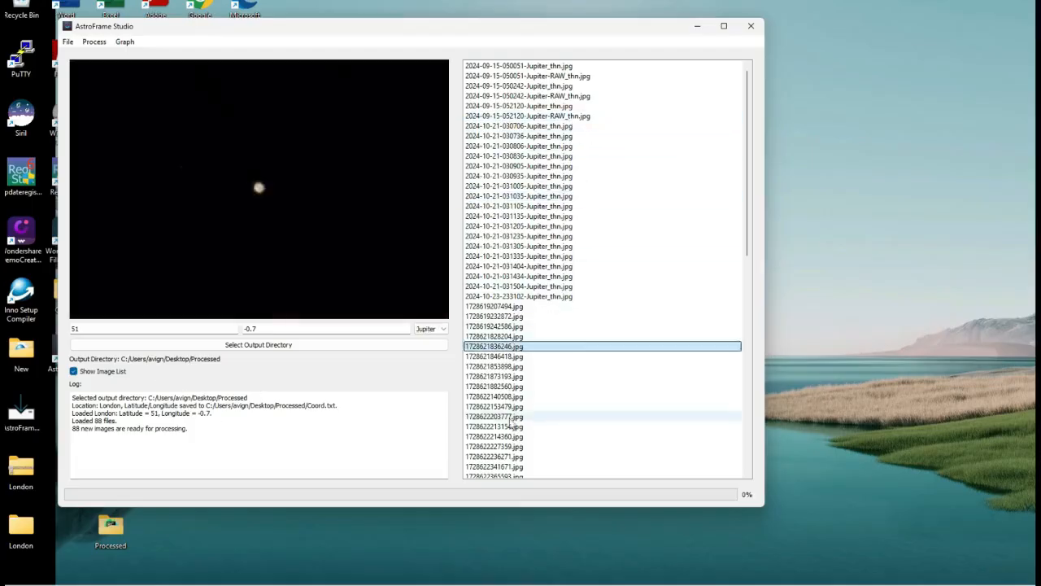
{"action": "left_click", "coordinate": [529, 426]}
{"action": "left_click", "coordinate": [549, 266]}
{"action": "left_click", "coordinate": [639, 146]}
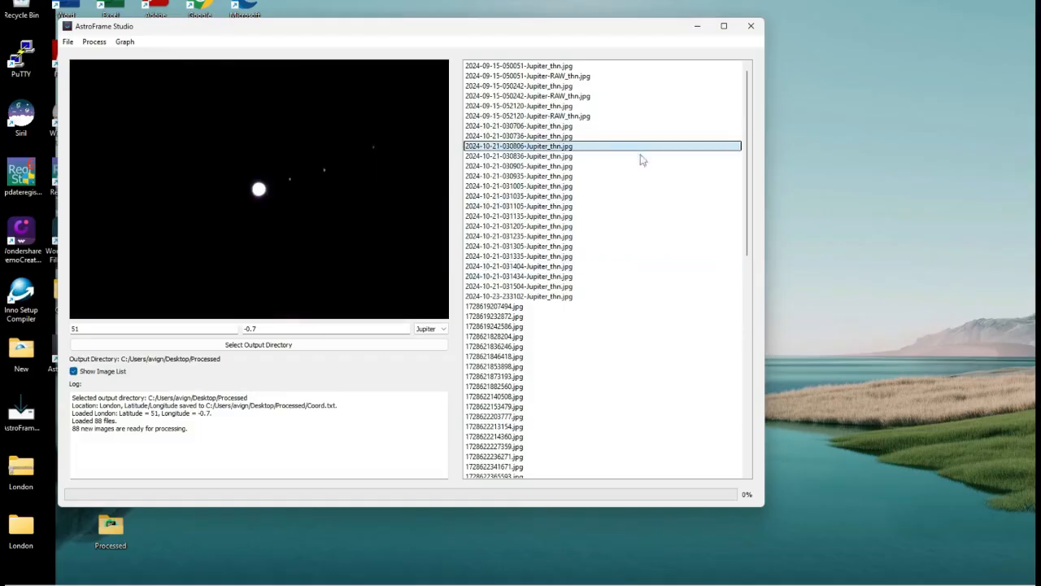
{"action": "left_click", "coordinate": [91, 43]}
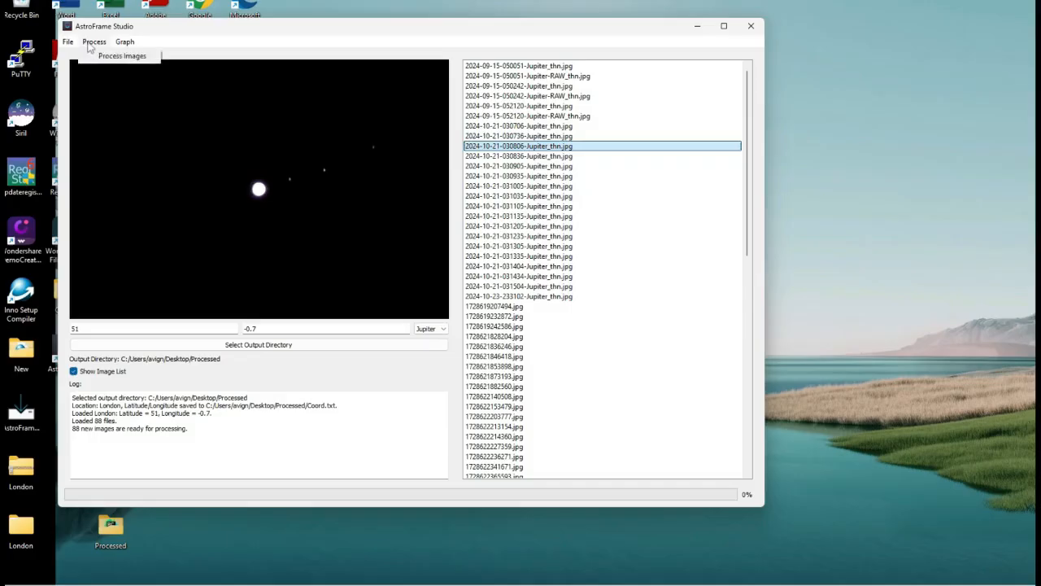
{"action": "left_click", "coordinate": [94, 56]}
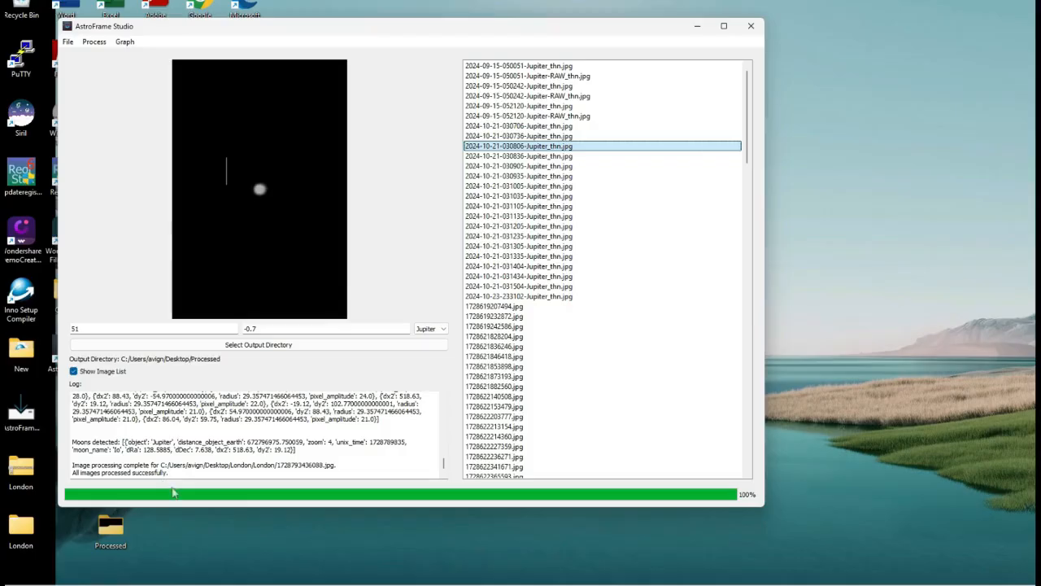
Read all five detected_moons JSON files from the Processed folder into the graph
{"action": "left_click", "coordinate": [124, 41]}
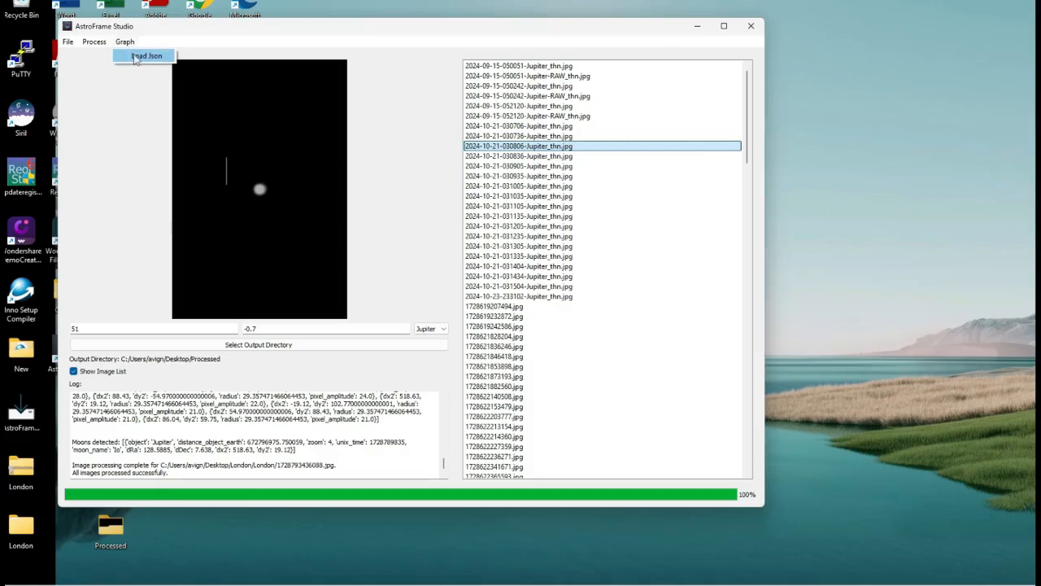
{"action": "left_click", "coordinate": [136, 57]}
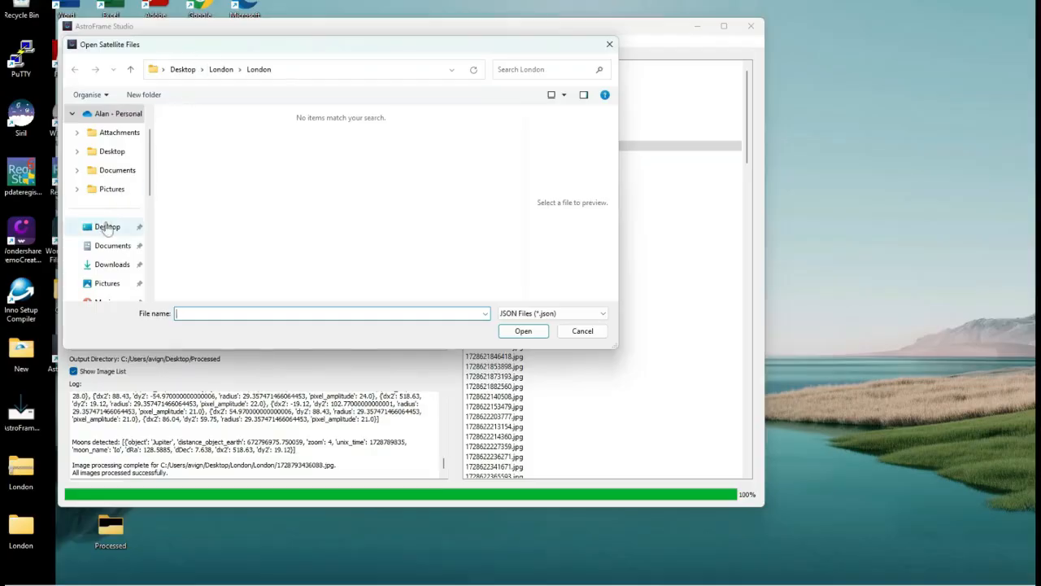
{"action": "left_click", "coordinate": [107, 228]}
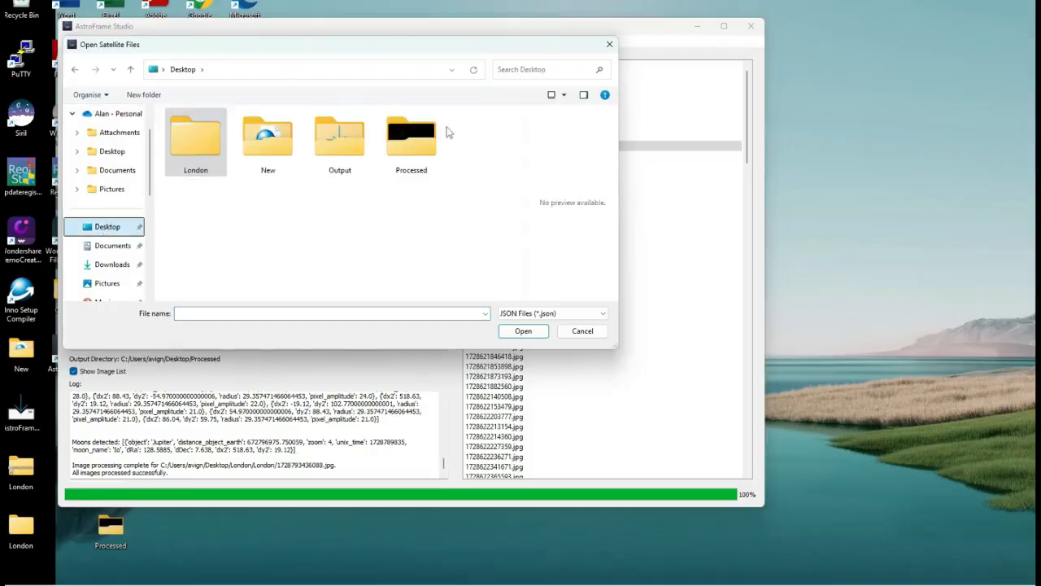
{"action": "double_click", "coordinate": [406, 149]}
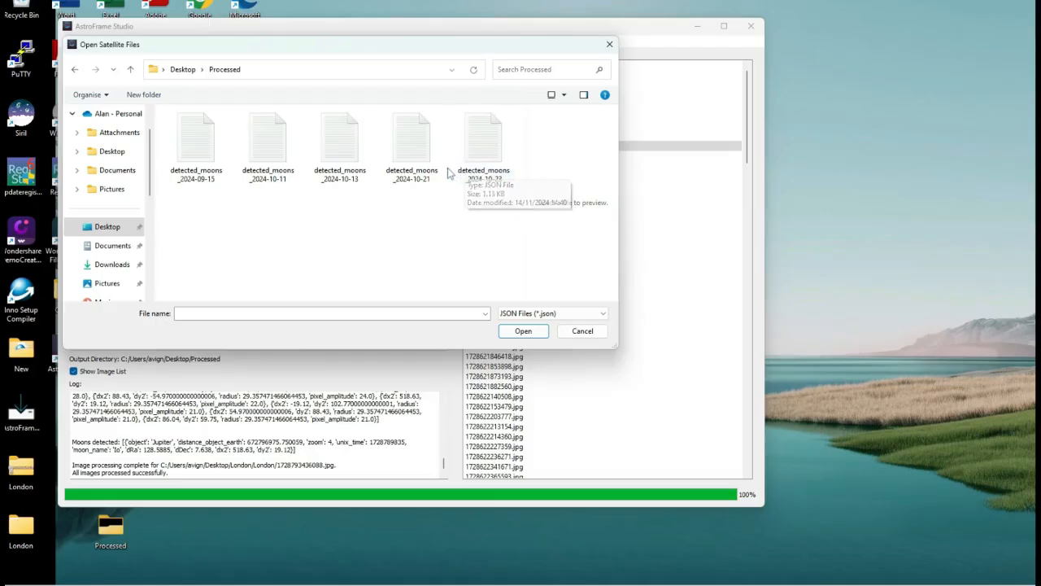
{"action": "left_click", "coordinate": [195, 156]}
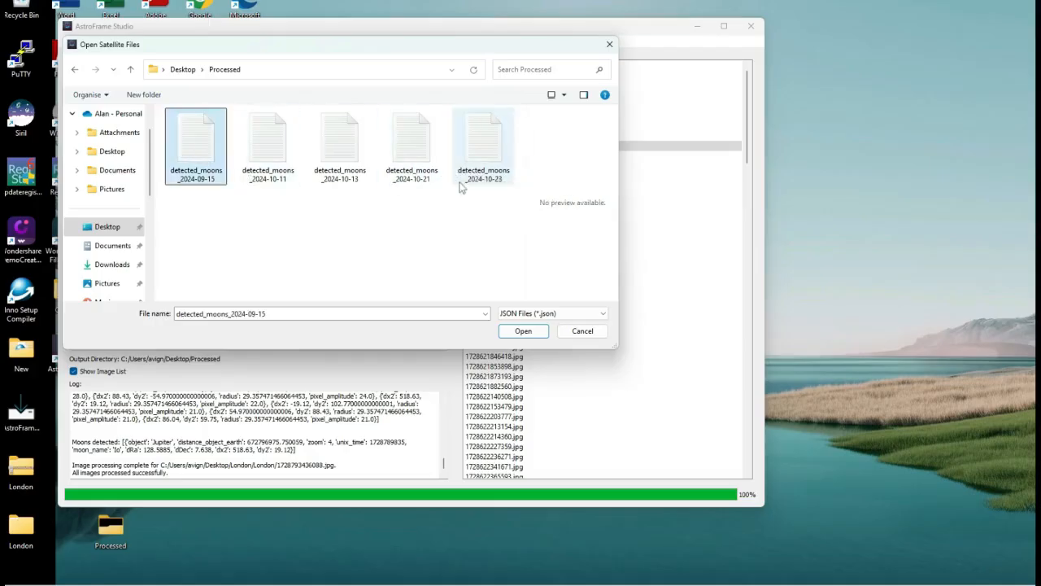
{"action": "left_click", "coordinate": [484, 151], "text": "shift"}
{"action": "left_click", "coordinate": [523, 331]}
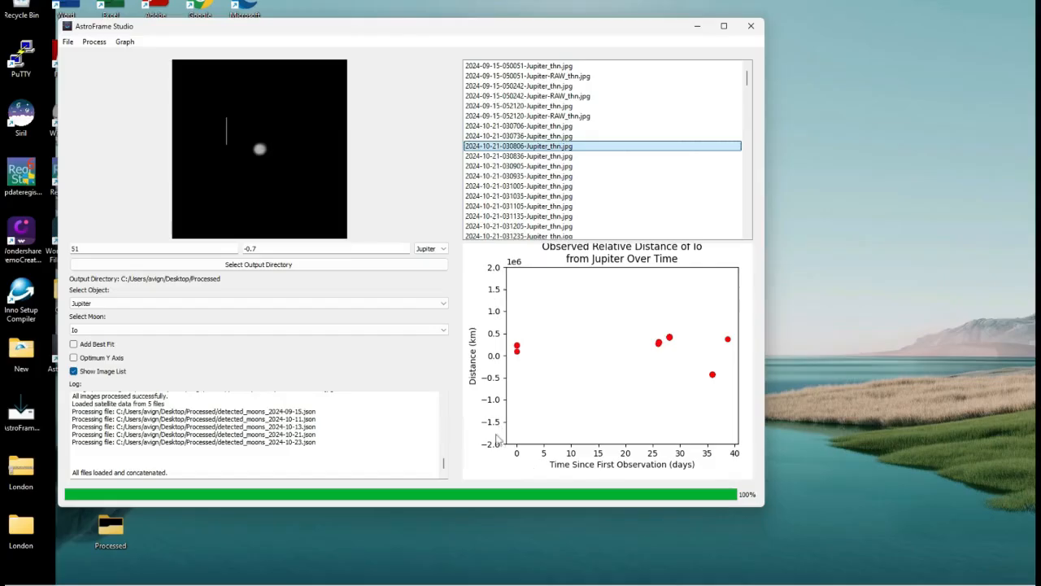
Step the graphed moon through Europa and Ganymede to Callisto and enable Add Best Fit
{"action": "left_click", "coordinate": [293, 329]}
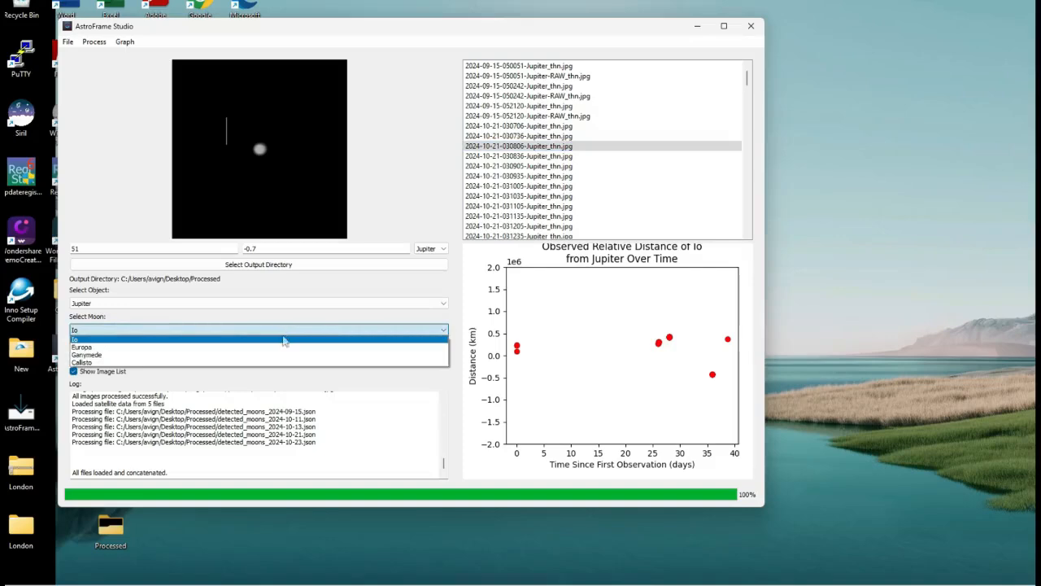
{"action": "left_click", "coordinate": [284, 347]}
{"action": "left_click", "coordinate": [284, 330]}
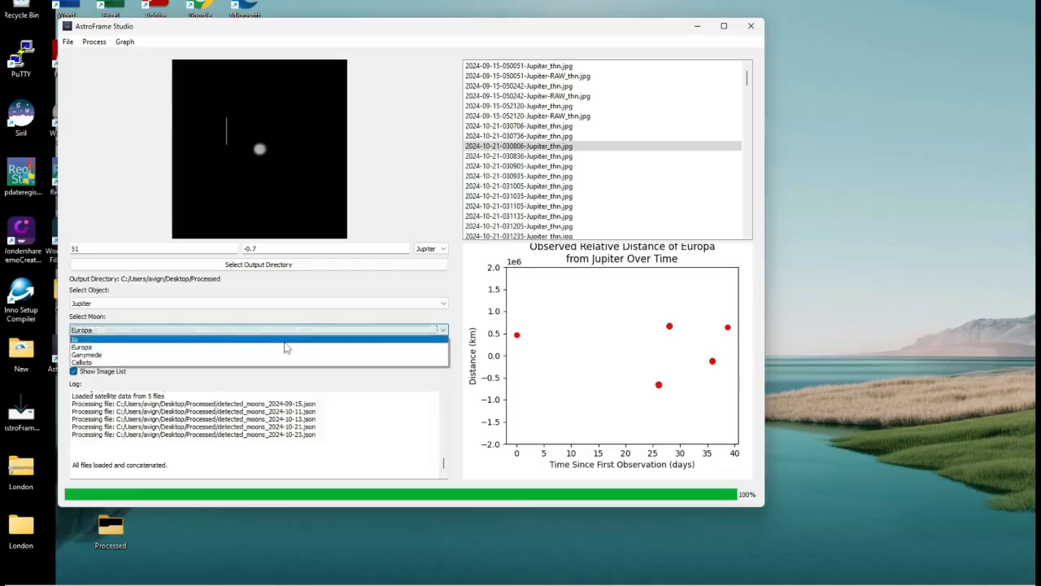
{"action": "left_click", "coordinate": [284, 354]}
{"action": "left_click", "coordinate": [285, 330]}
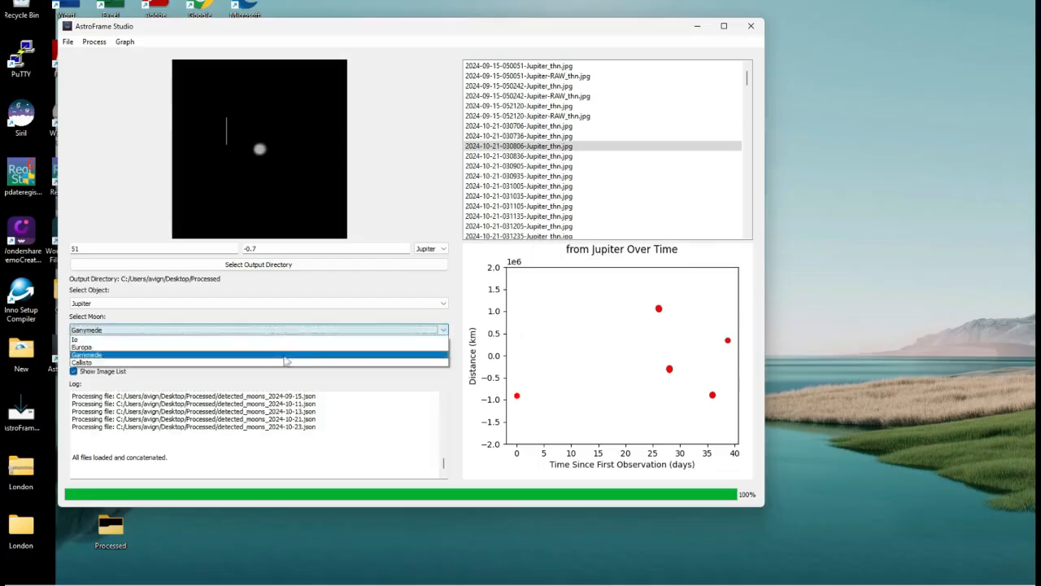
{"action": "left_click", "coordinate": [283, 363]}
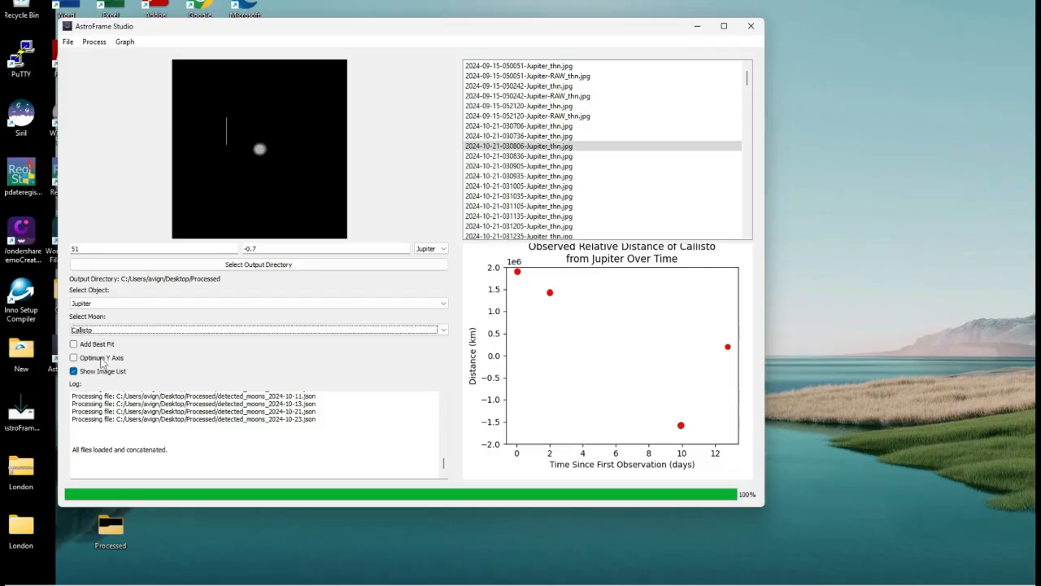
{"action": "left_click", "coordinate": [94, 348]}
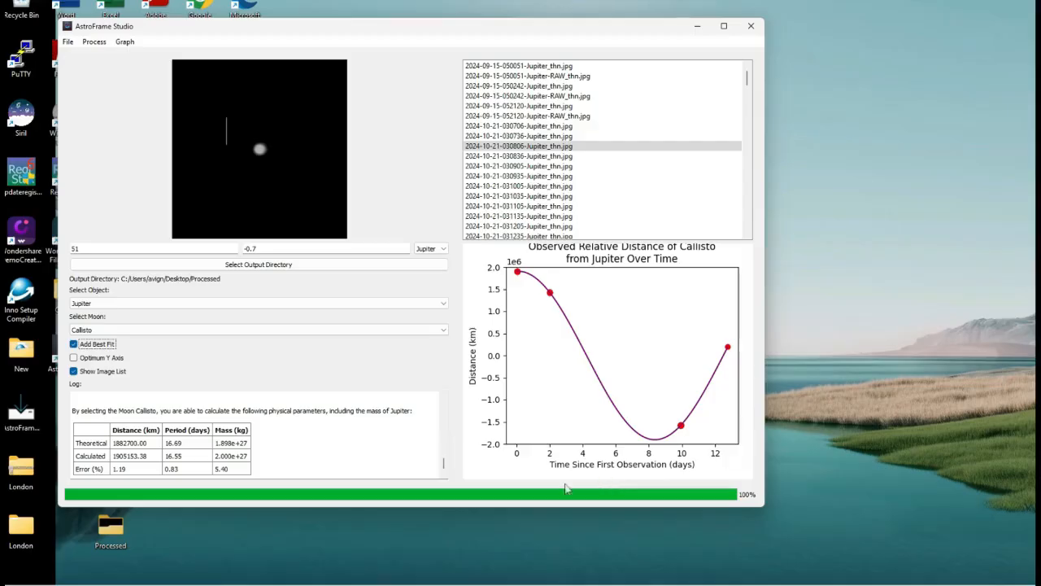
Switch the graphed moon to Ganymede and generate the processed video
{"action": "left_click", "coordinate": [234, 337]}
{"action": "left_click", "coordinate": [232, 355]}
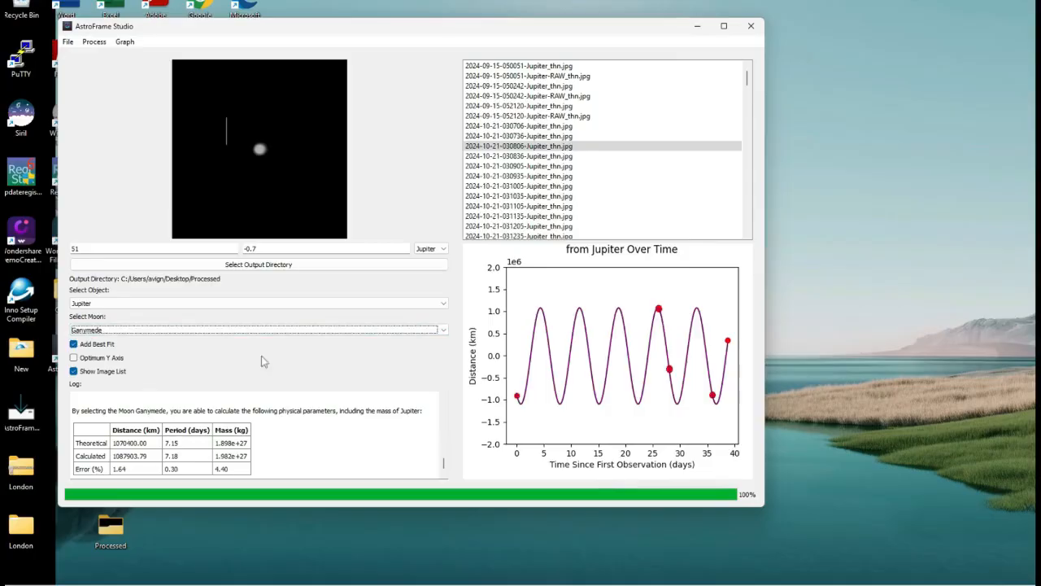
{"action": "left_click", "coordinate": [69, 43]}
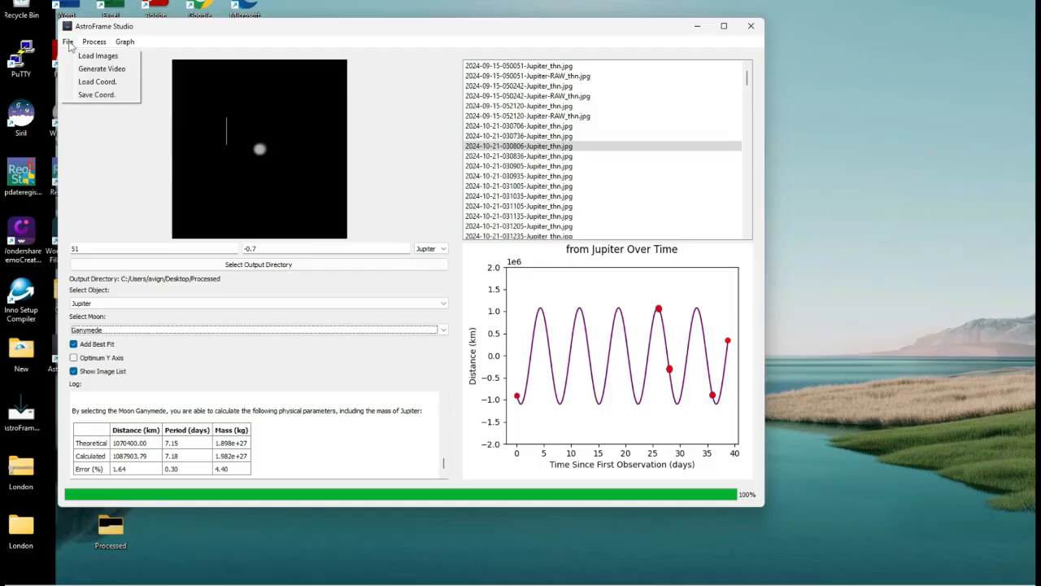
{"action": "left_click", "coordinate": [75, 73]}
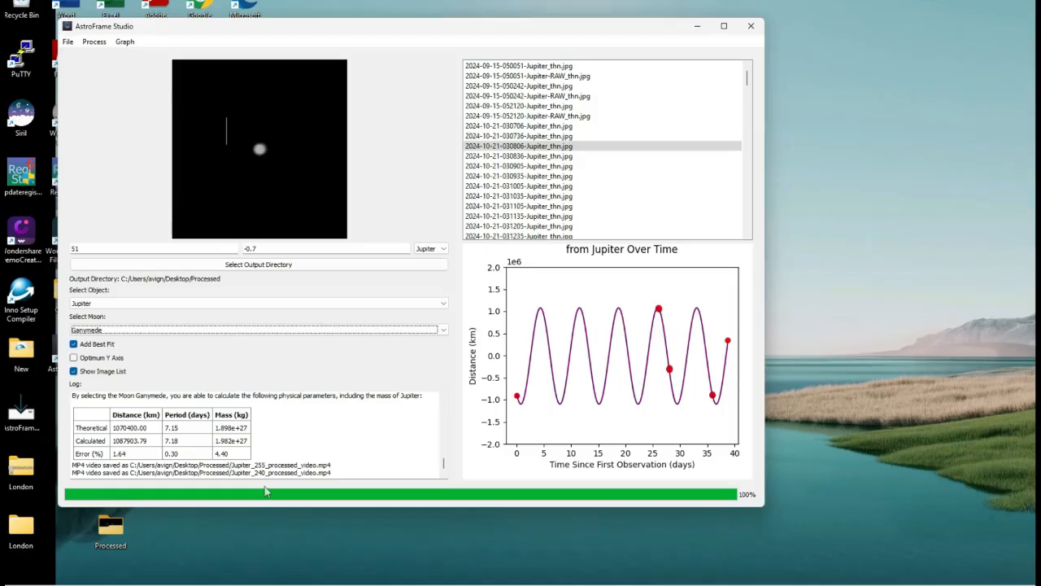
Open the Processed folder on the Desktop and play Jupiter_255_processed_video
{"action": "left_click", "coordinate": [105, 535]}
{"action": "double_click", "coordinate": [105, 534]}
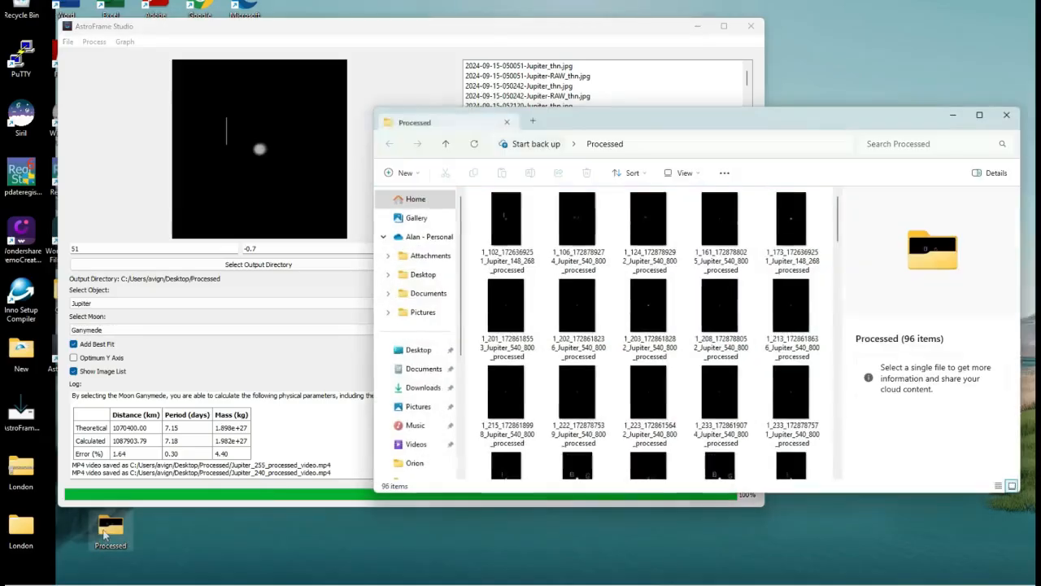
{"action": "scroll", "coordinate": [838, 227], "scroll_direction": "down", "scroll_amount": 1}
{"action": "scroll", "coordinate": [838, 228], "scroll_direction": "up", "scroll_amount": 1}
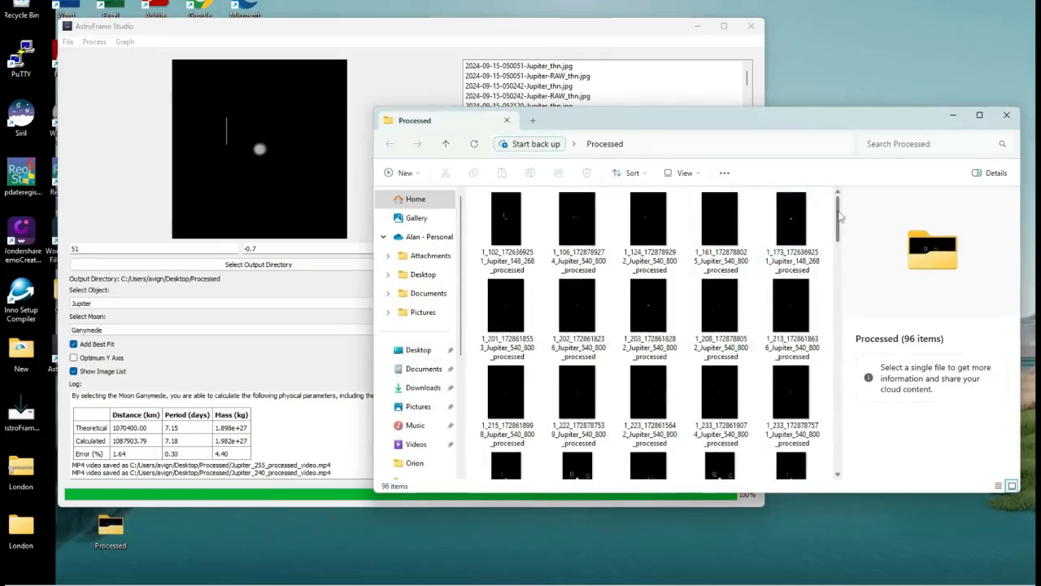
{"action": "left_click_drag", "start_coordinate": [829, 218], "coordinate": [828, 453]}
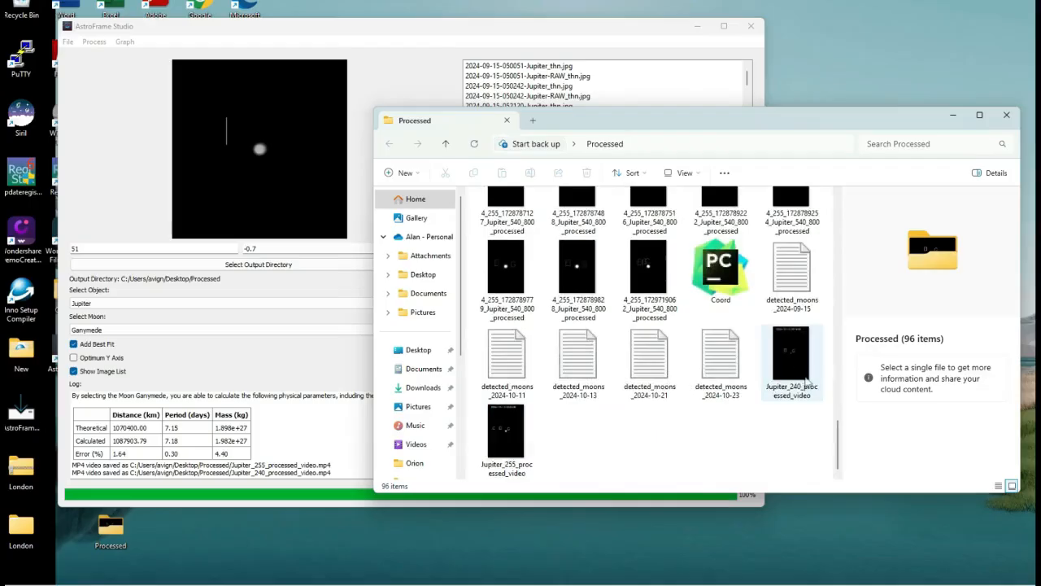
{"action": "double_click", "coordinate": [513, 439]}
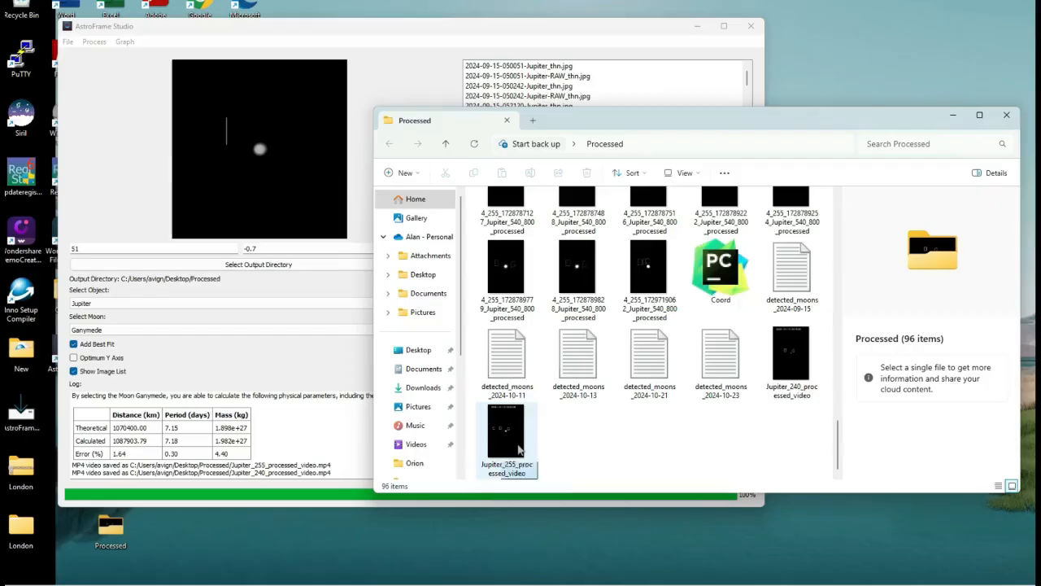